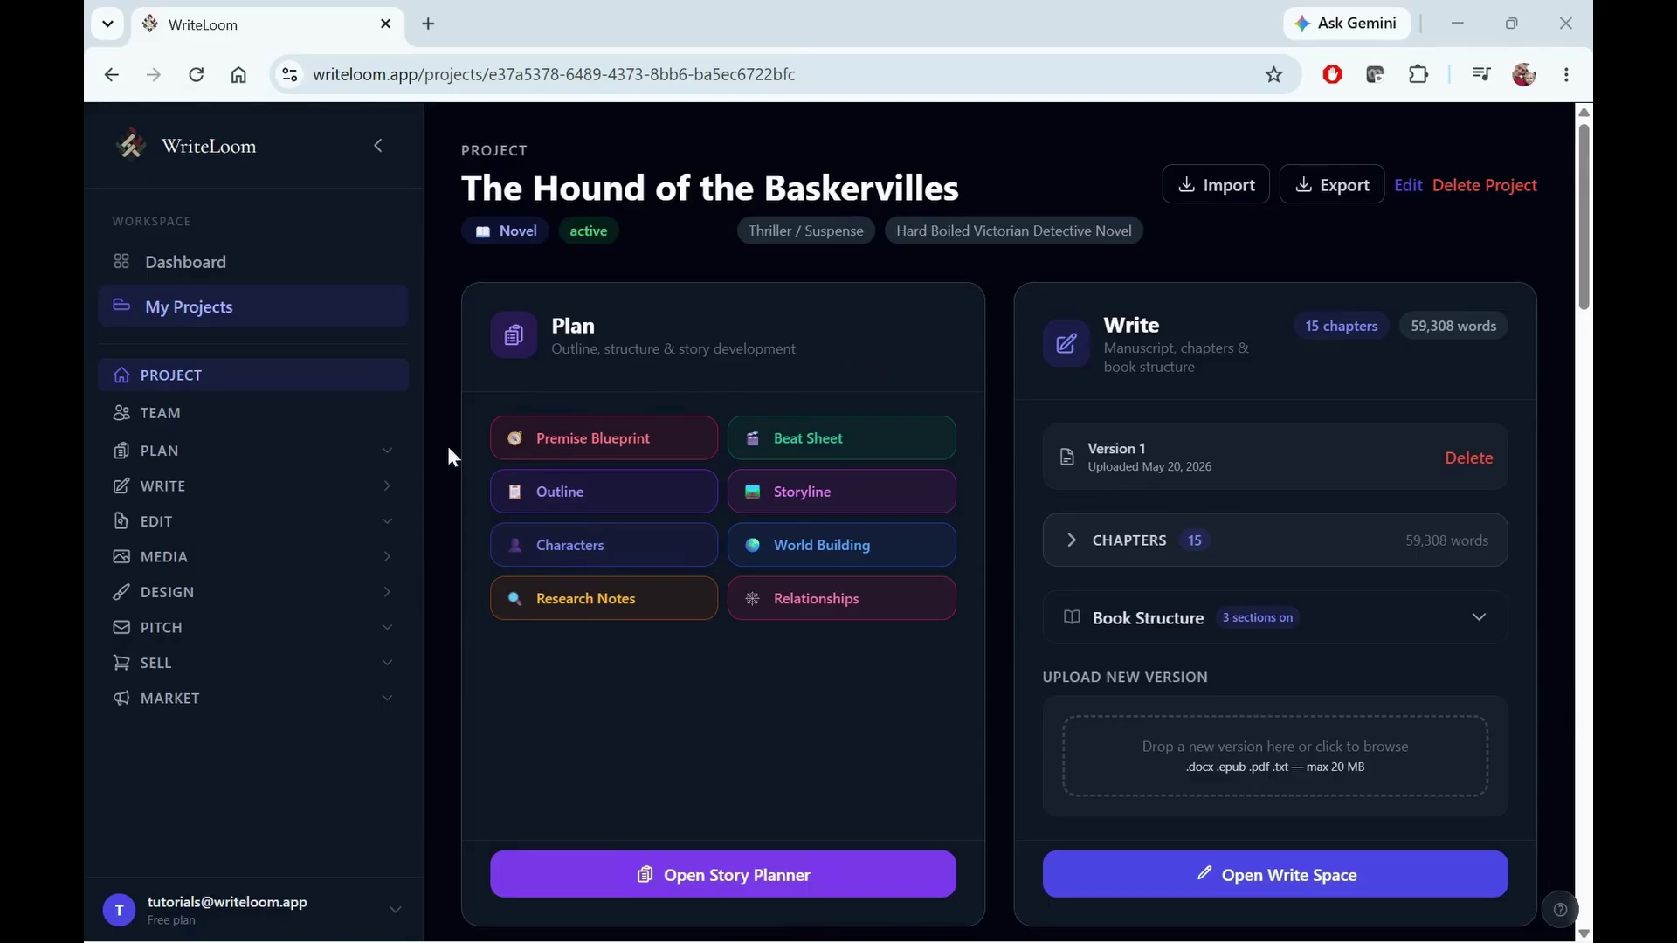
Open the project's Story Planner and collapse the main navigation sidebar
{"action": "left_click", "coordinate": [382, 452]}
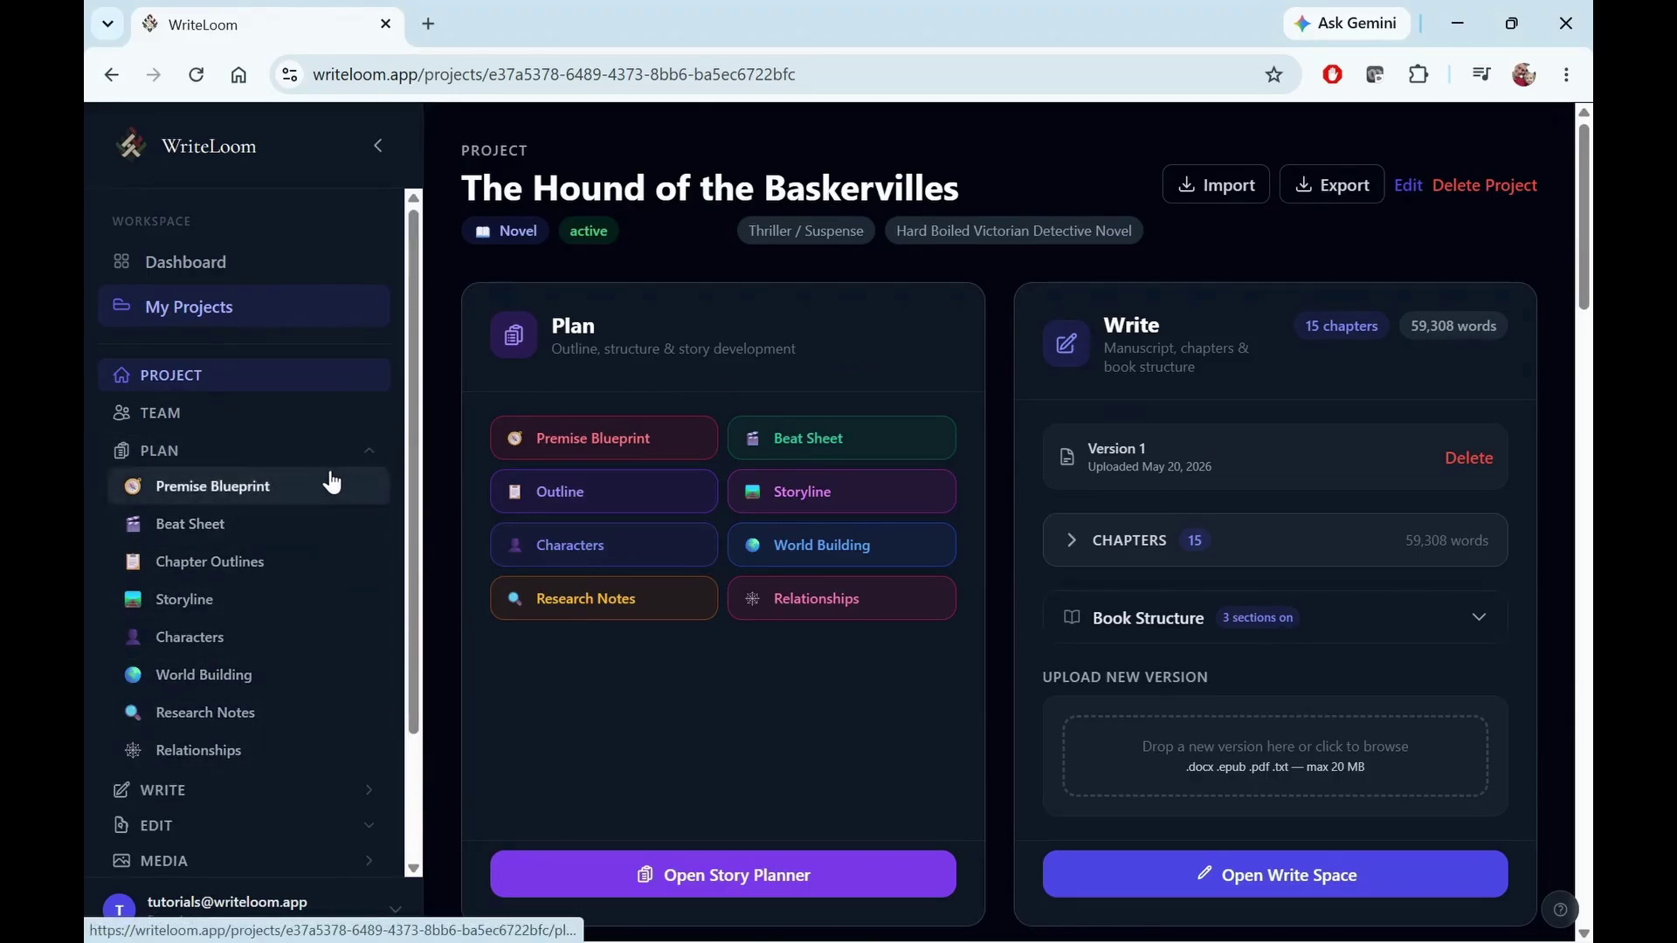
{"action": "left_click", "coordinate": [365, 458]}
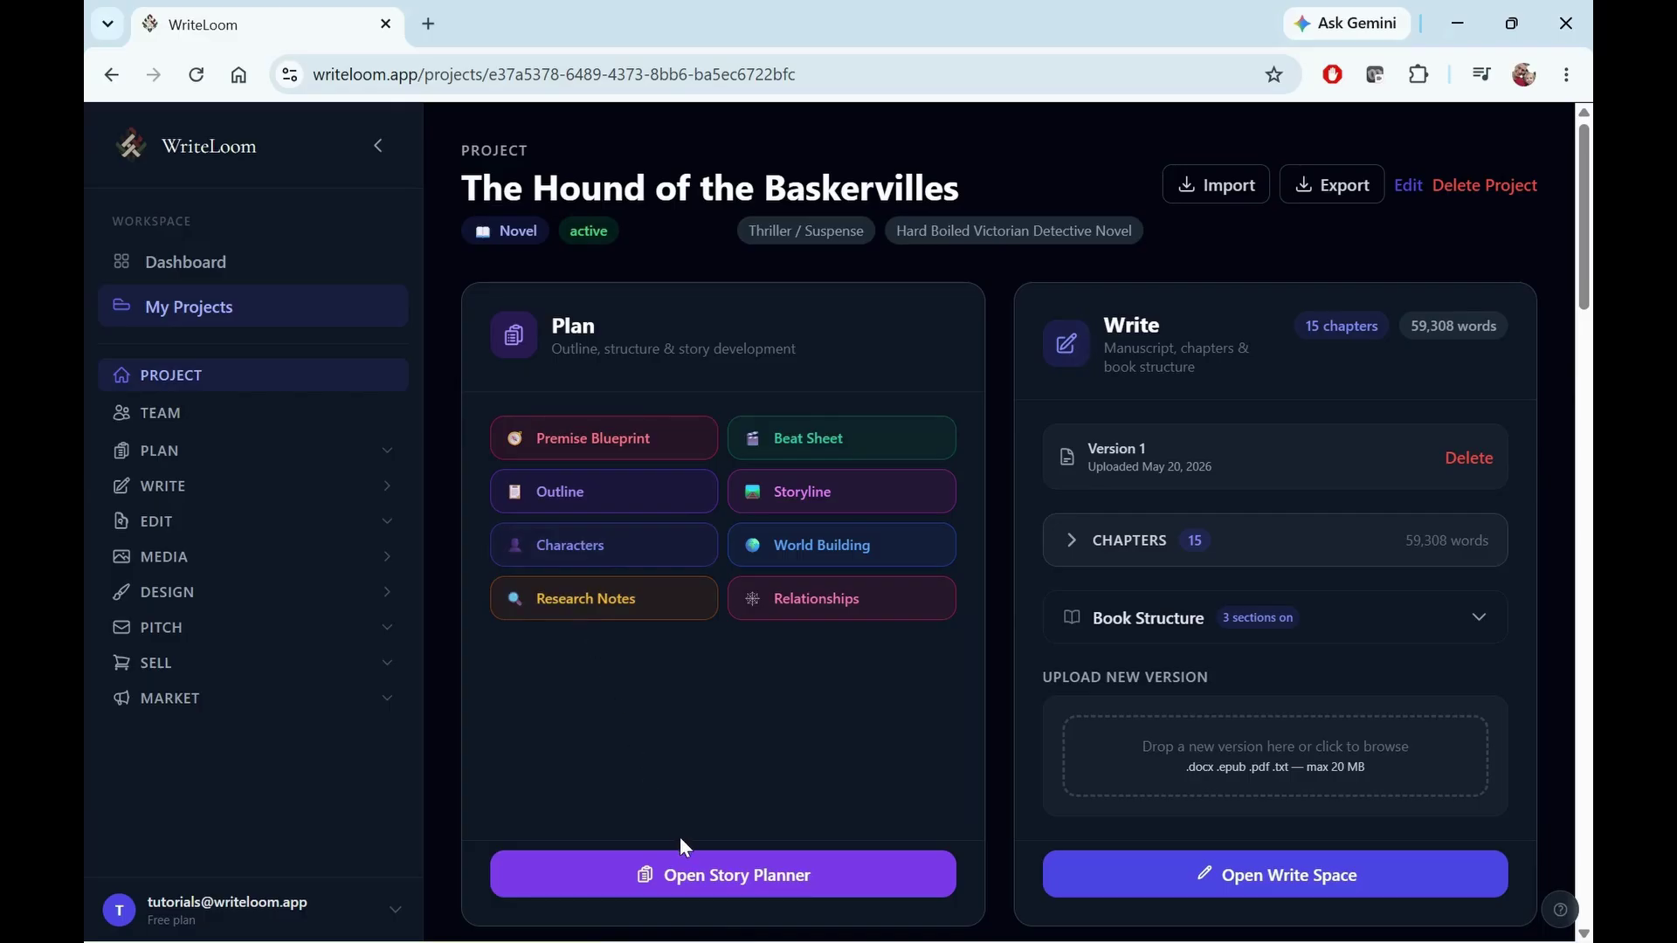
{"action": "left_click", "coordinate": [683, 877]}
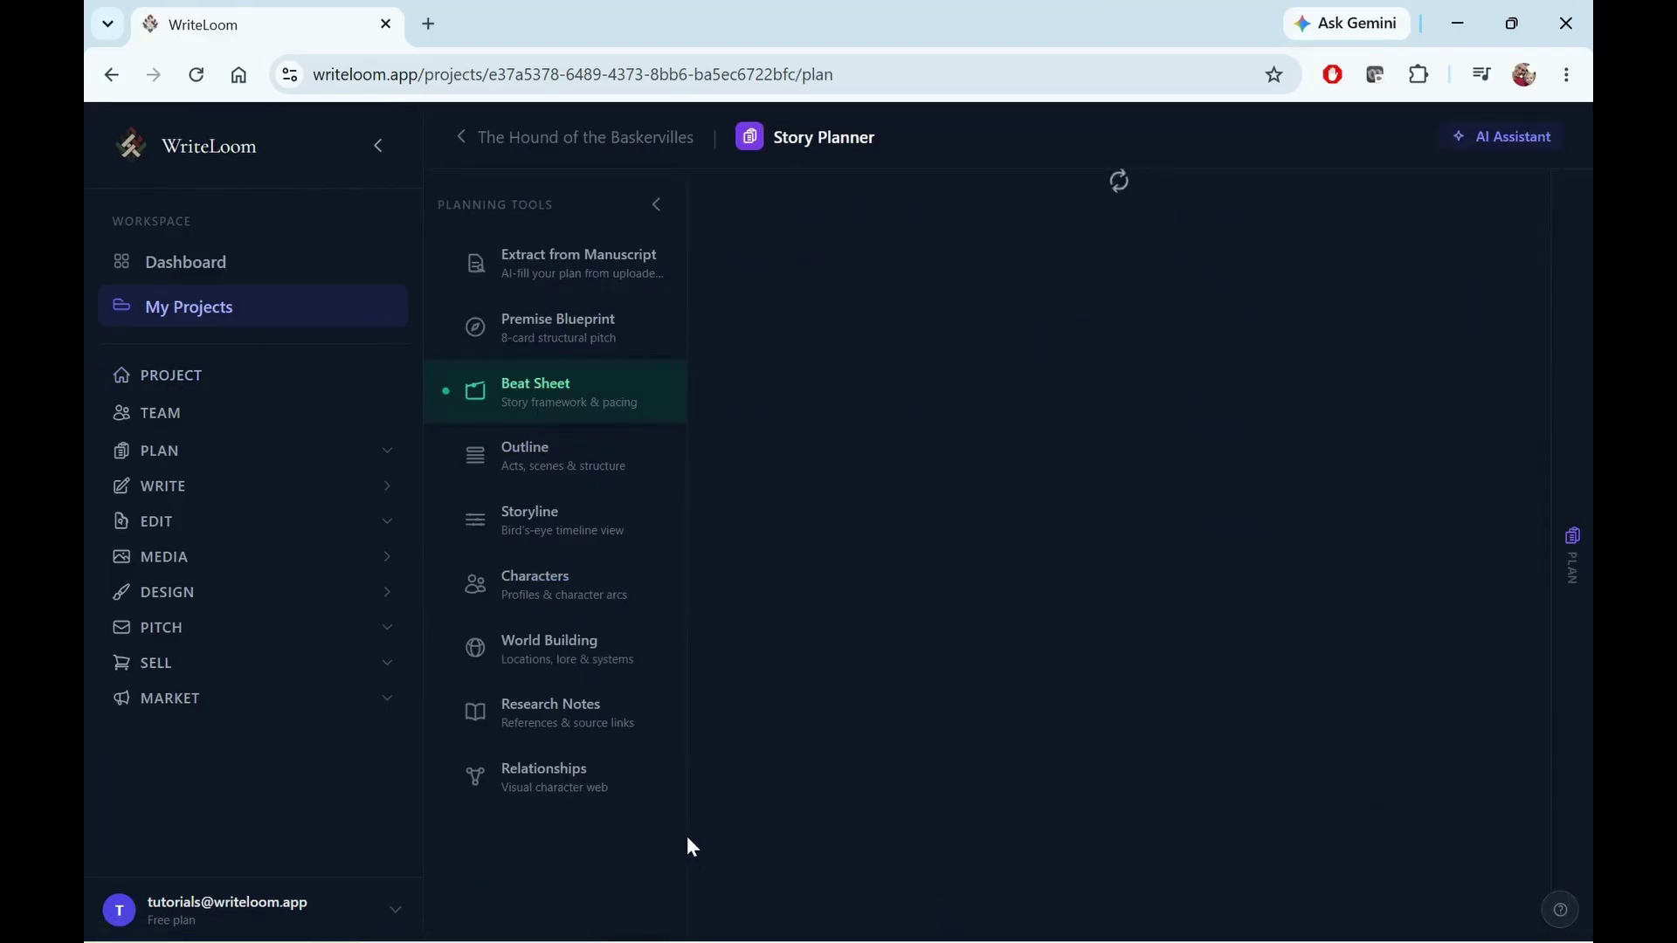
{"action": "left_click", "coordinate": [381, 147]}
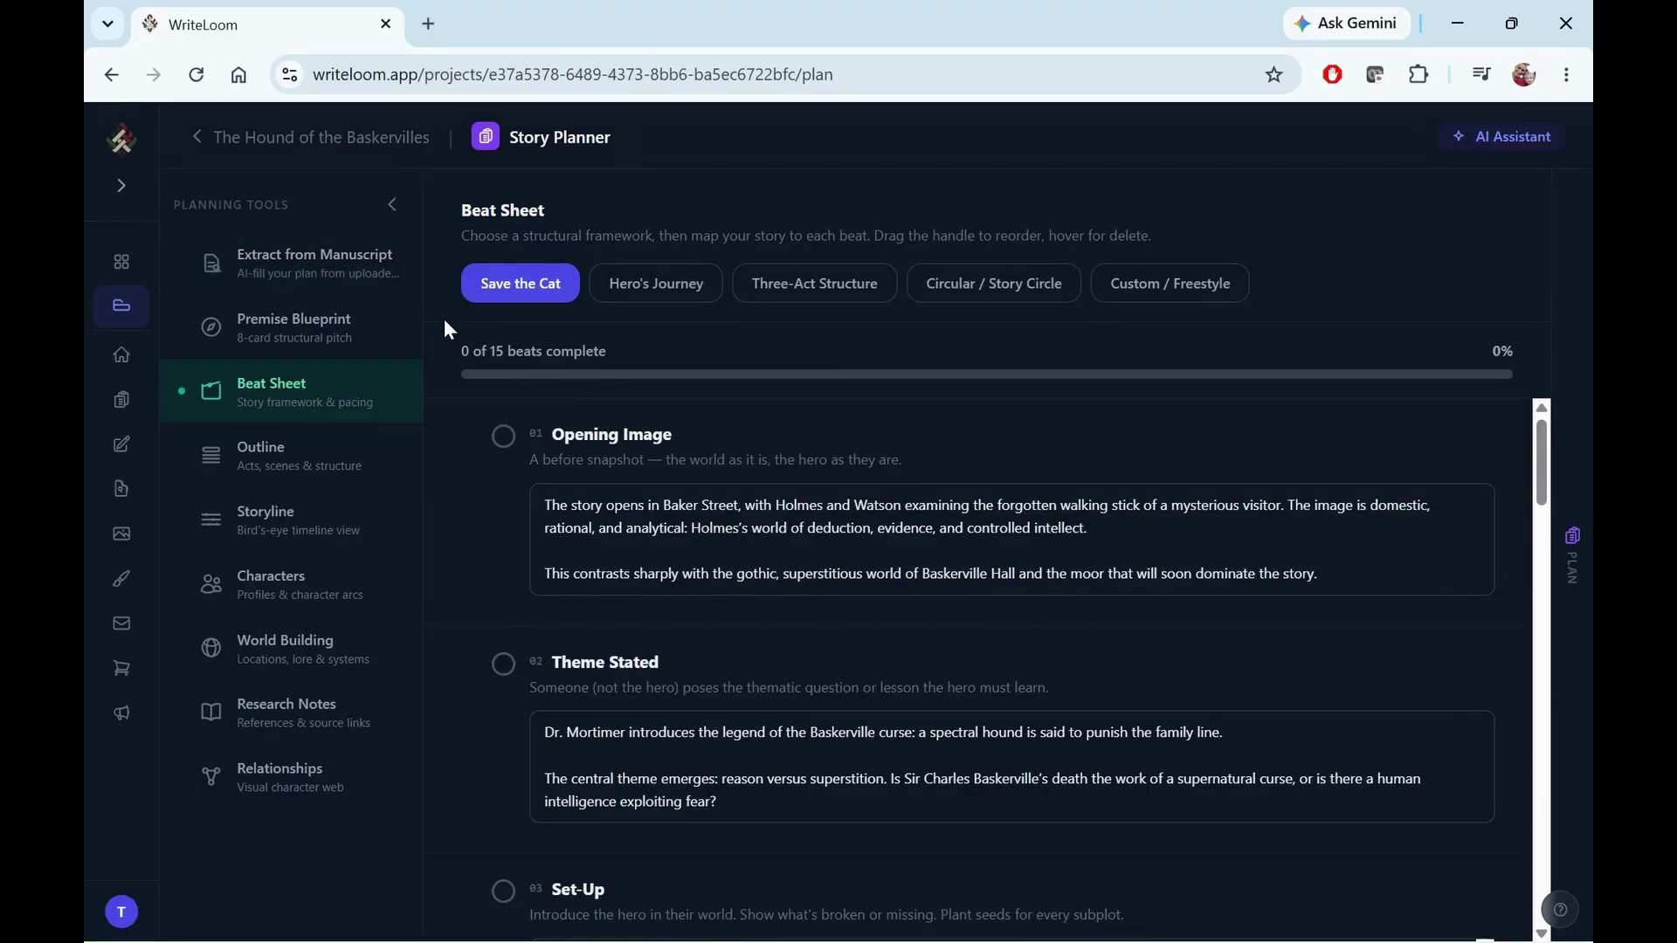
Look over the Premise Blueprint, and check the Beats and Outline plan references beside the Beat Sheet
{"action": "left_click", "coordinate": [379, 336]}
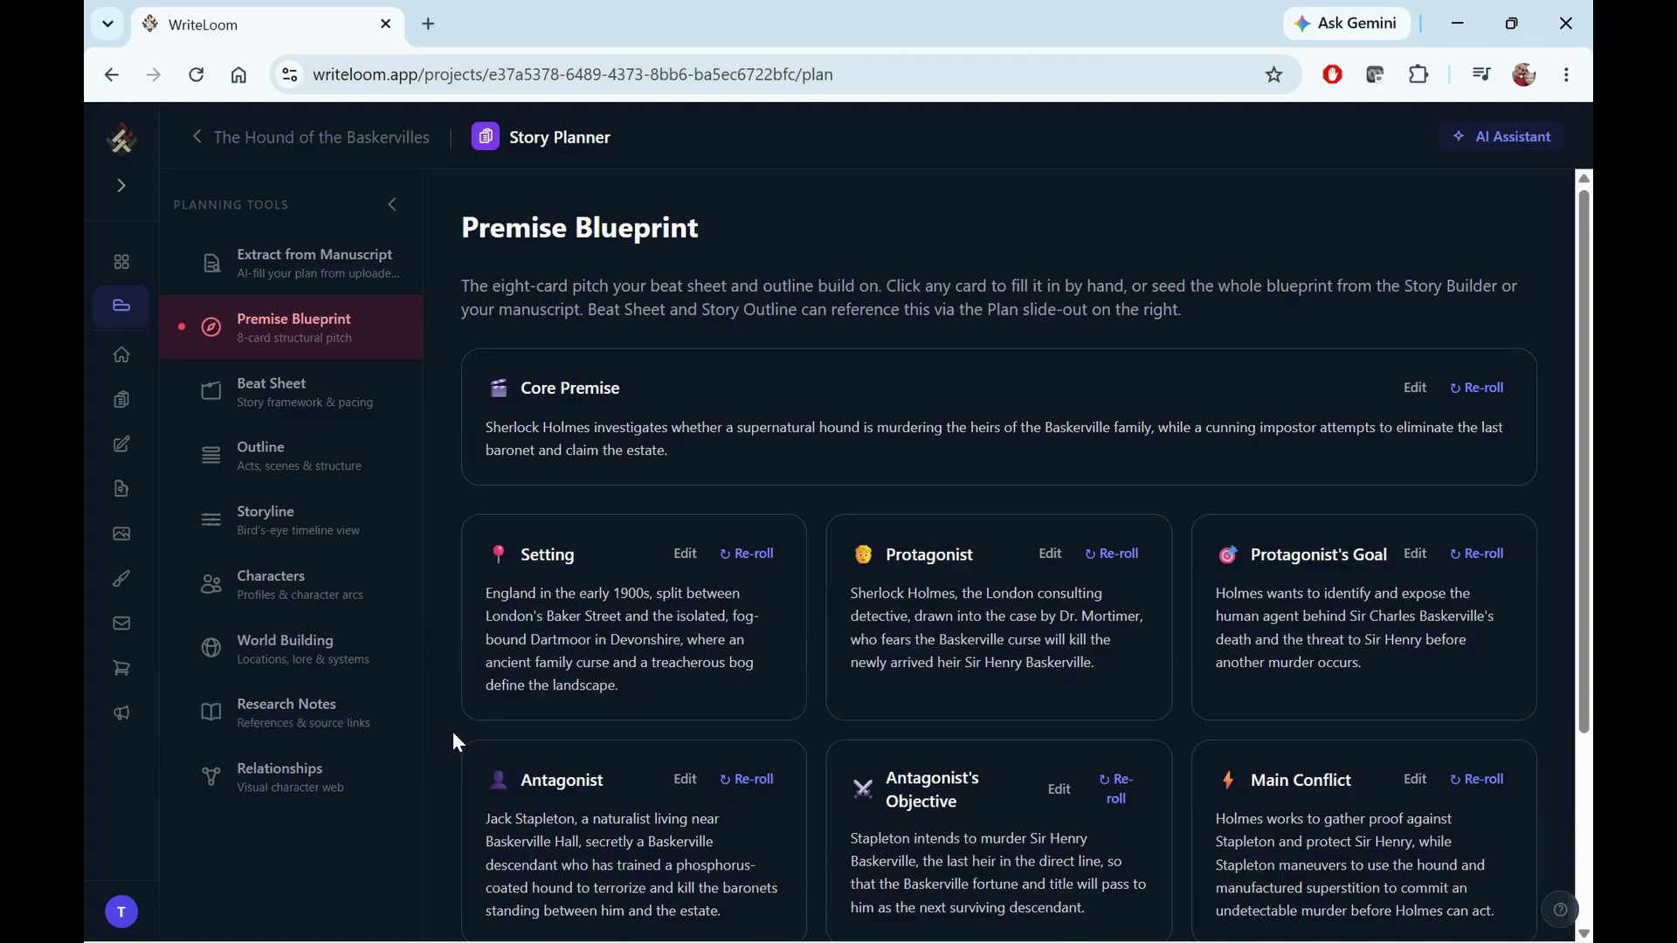
{"action": "scroll", "coordinate": [454, 730], "scroll_direction": "down", "scroll_amount": 2}
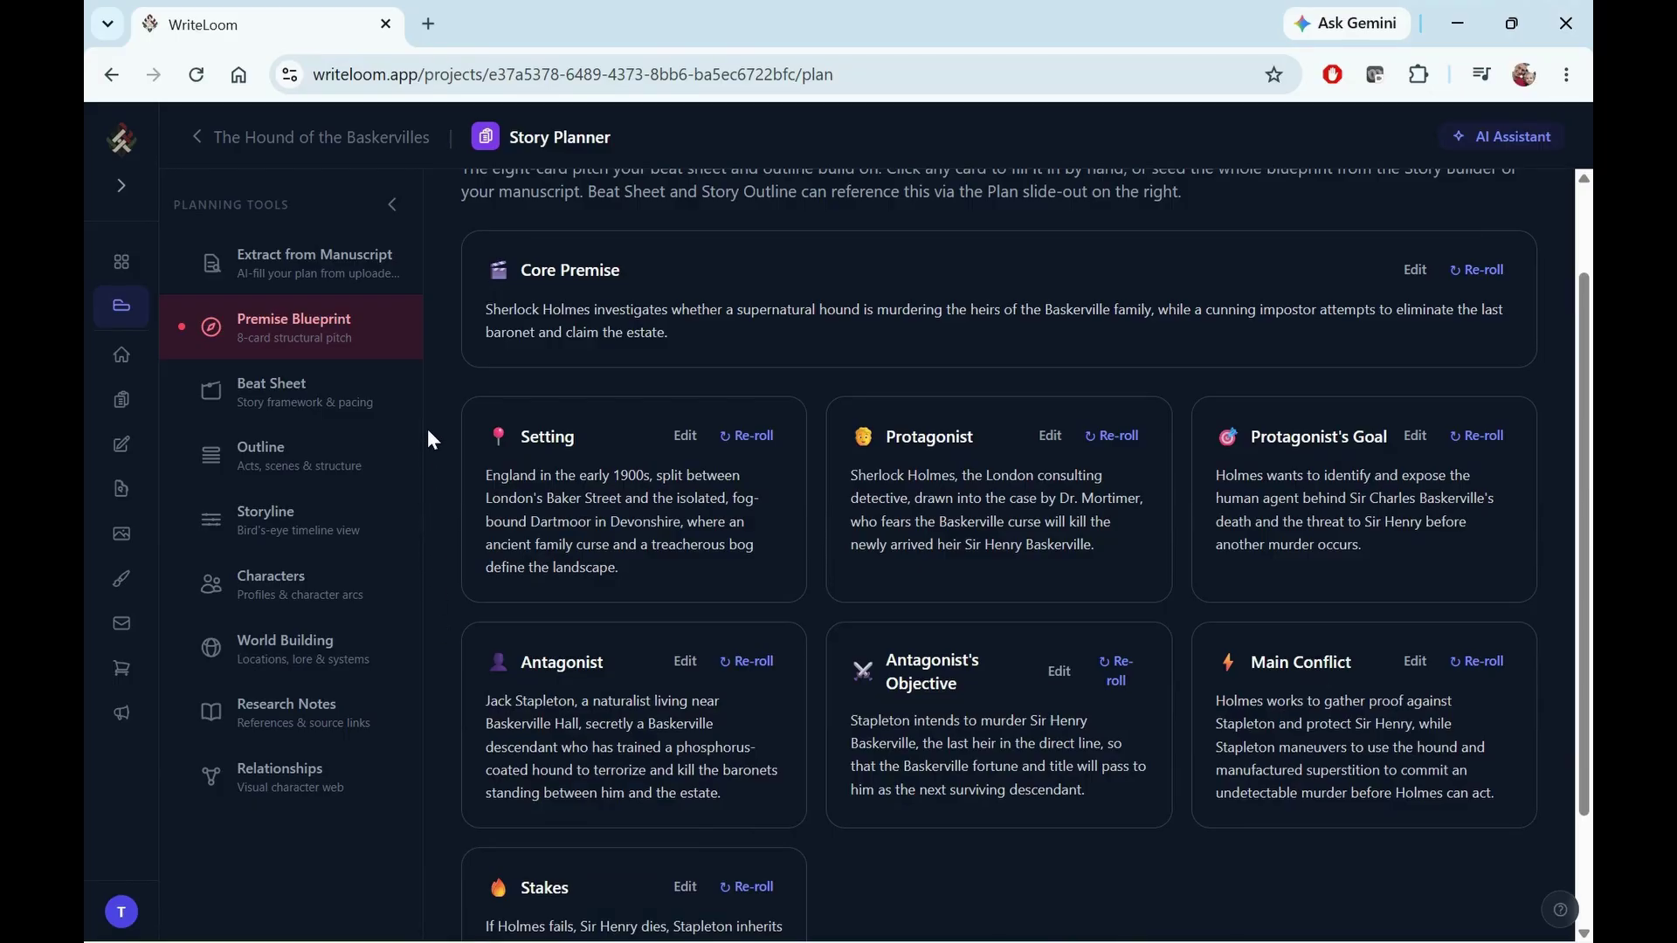
{"action": "left_click", "coordinate": [423, 402]}
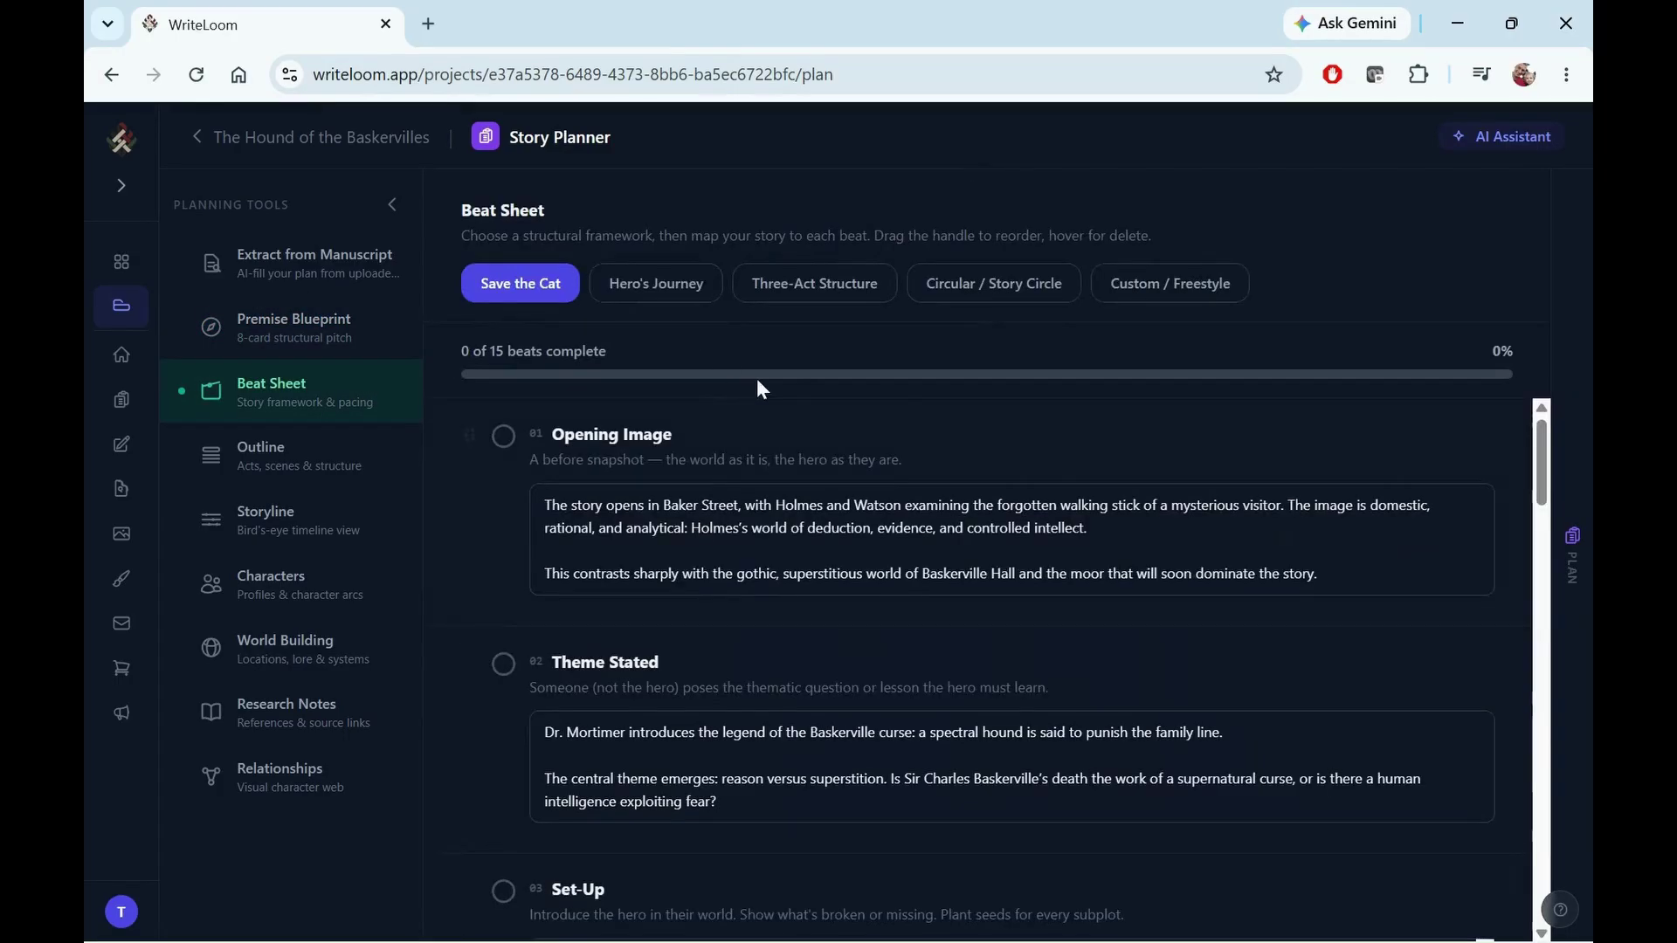
{"action": "left_click", "coordinate": [1582, 453]}
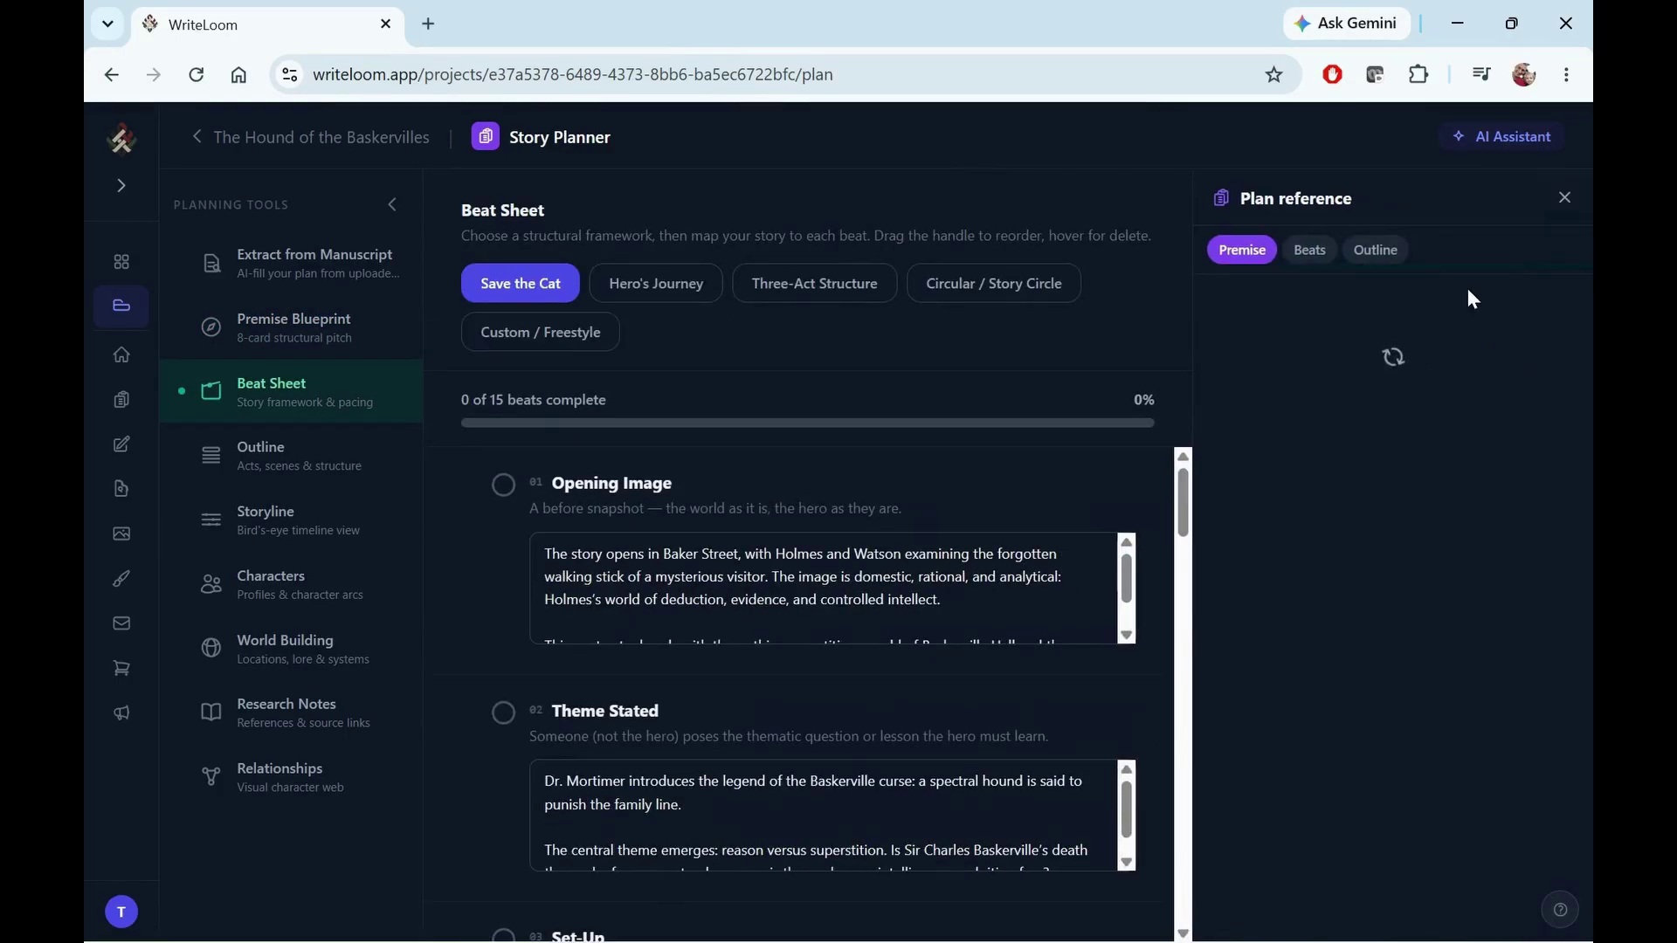
{"action": "left_click", "coordinate": [1314, 256]}
{"action": "left_click", "coordinate": [1384, 259]}
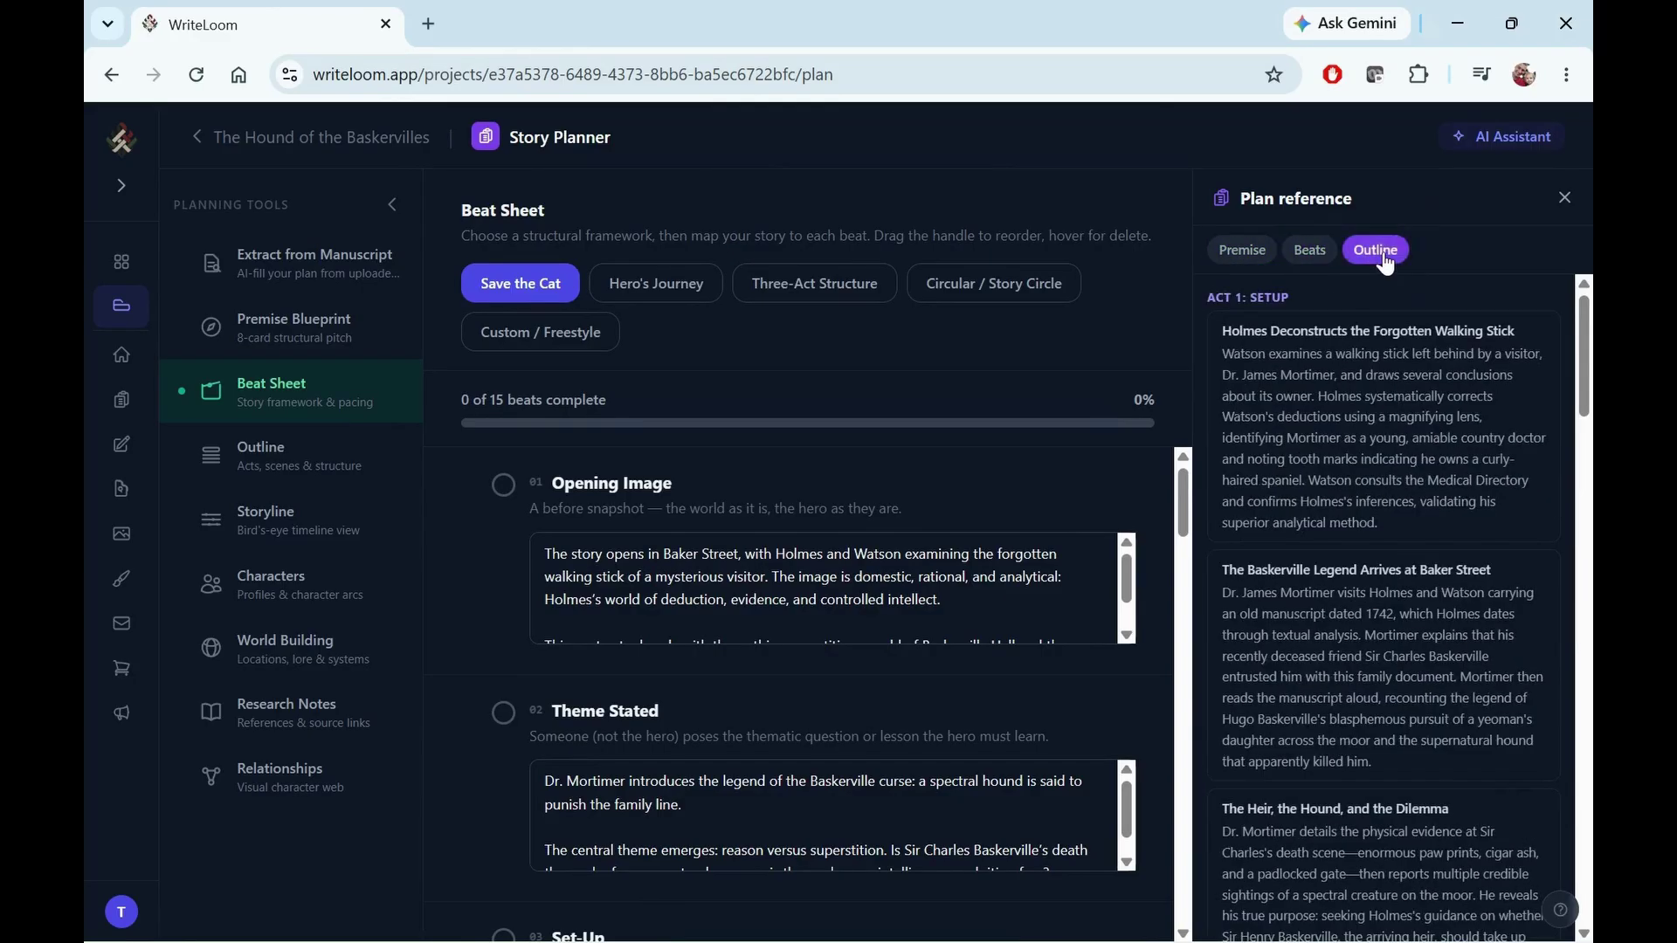
{"action": "left_click", "coordinate": [1341, 196]}
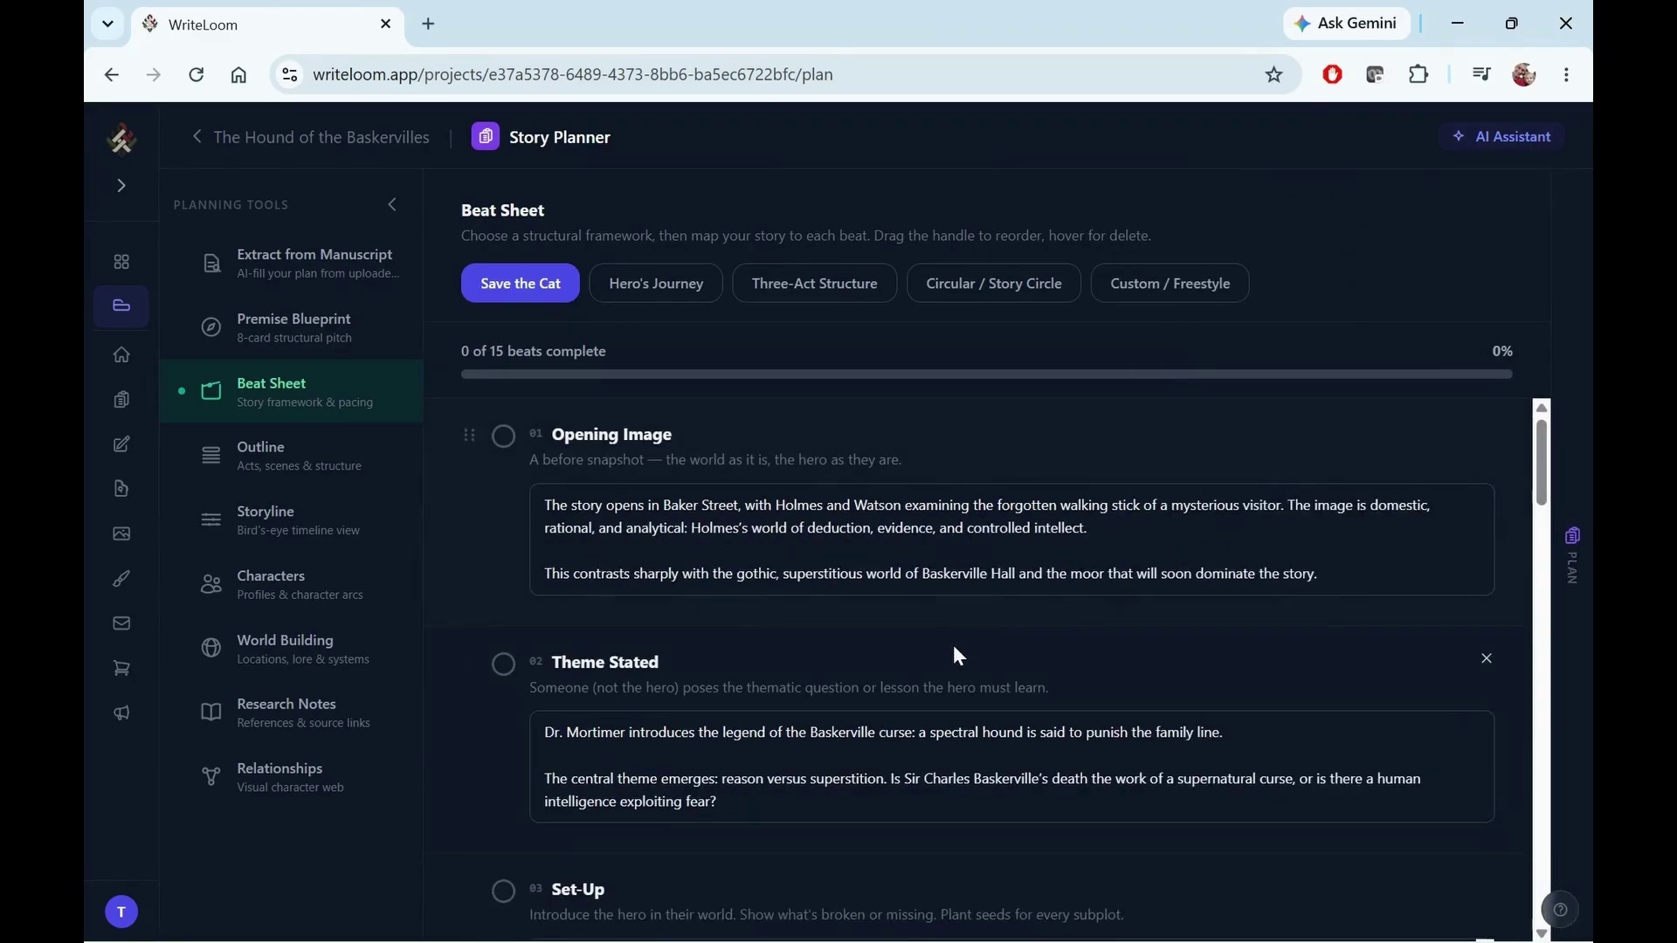
Move Inspector Lestrade slightly up and to the left in the Relationships web, and view Sherlock Holmes's character details
{"action": "left_click", "coordinate": [373, 791]}
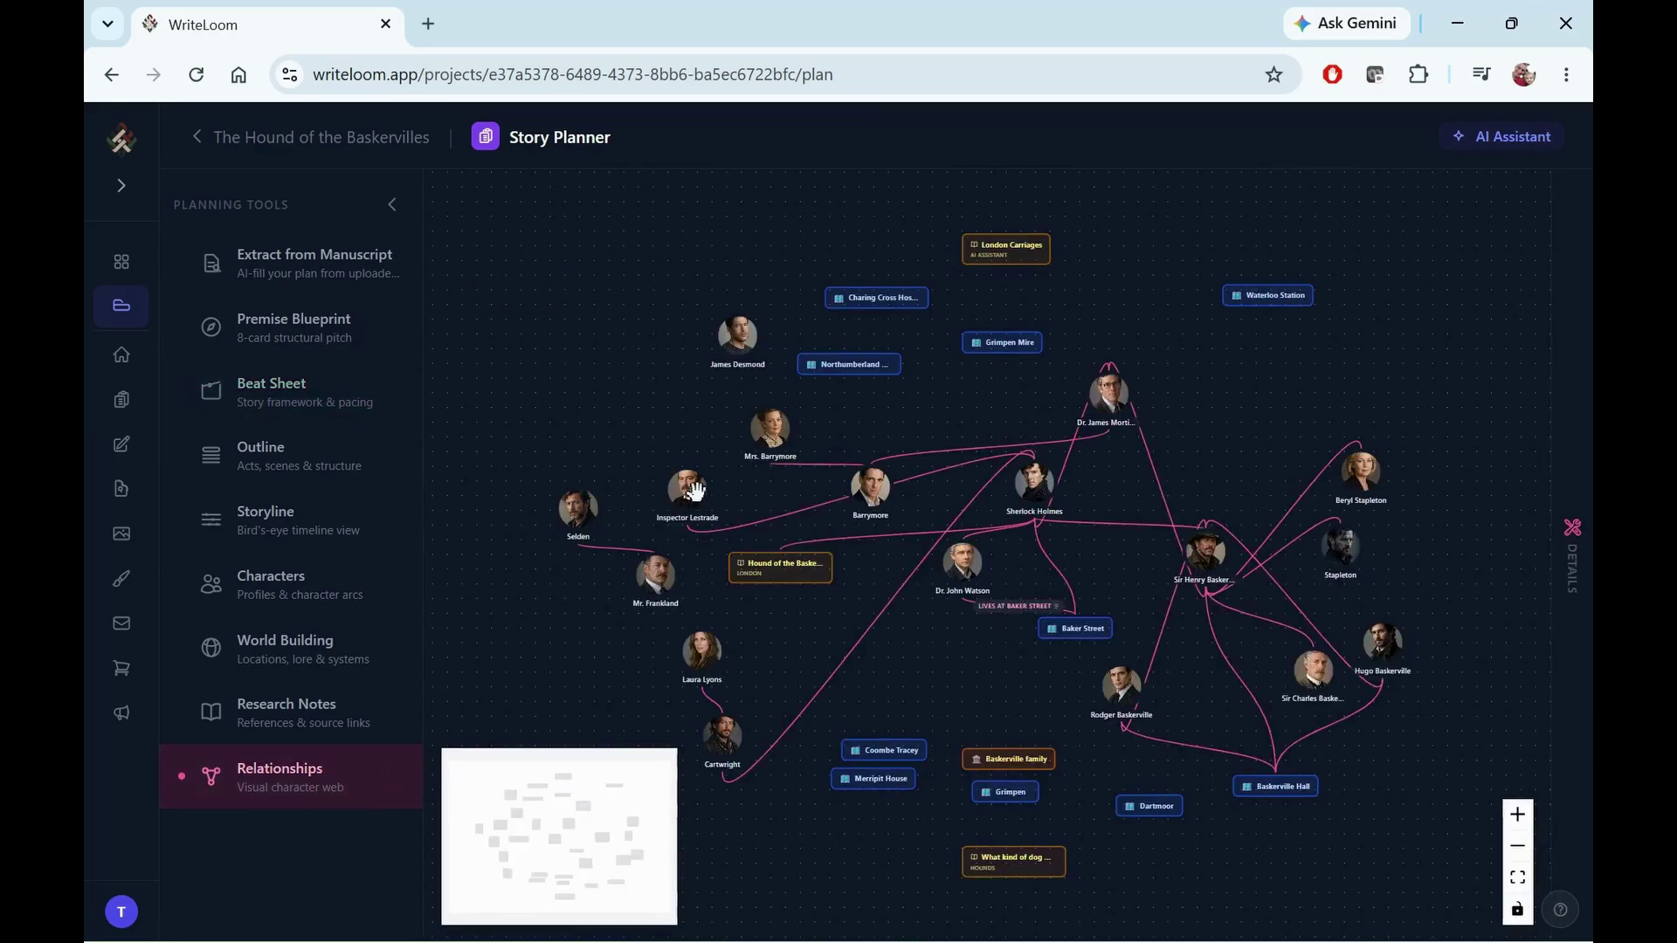
{"action": "mouse_move", "coordinate": [696, 490]}
{"action": "left_mouse_down"}
{"action": "mouse_move", "coordinate": [678, 446]}
{"action": "mouse_move", "coordinate": [677, 473]}
{"action": "left_mouse_up"}
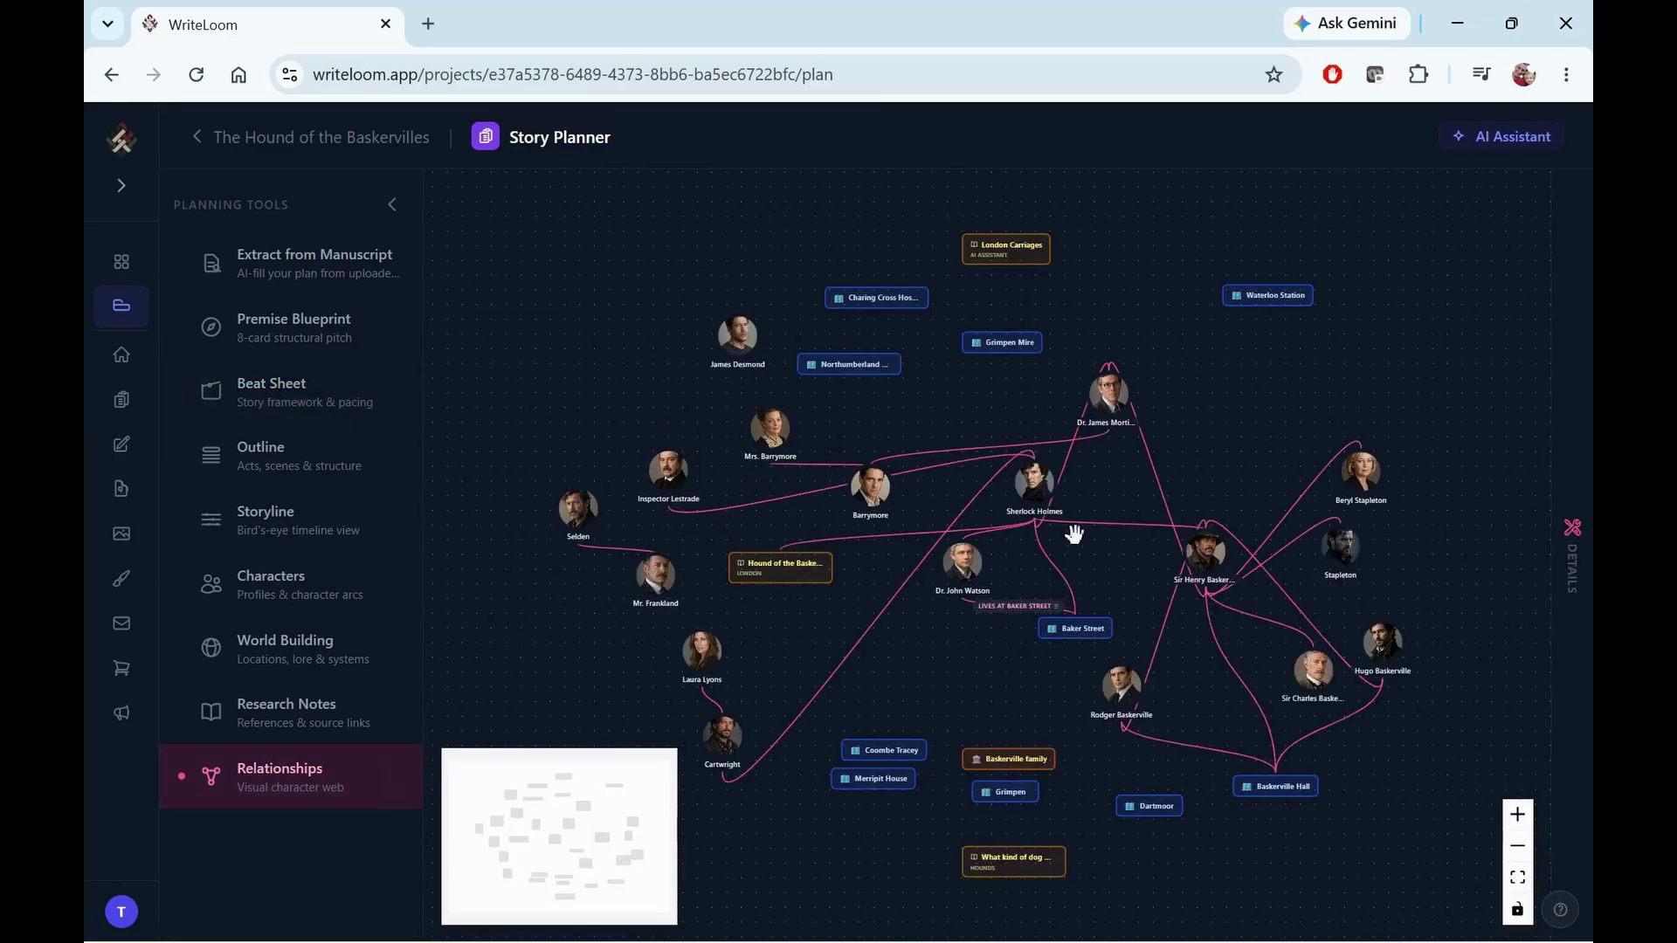
{"action": "left_click", "coordinate": [1036, 483]}
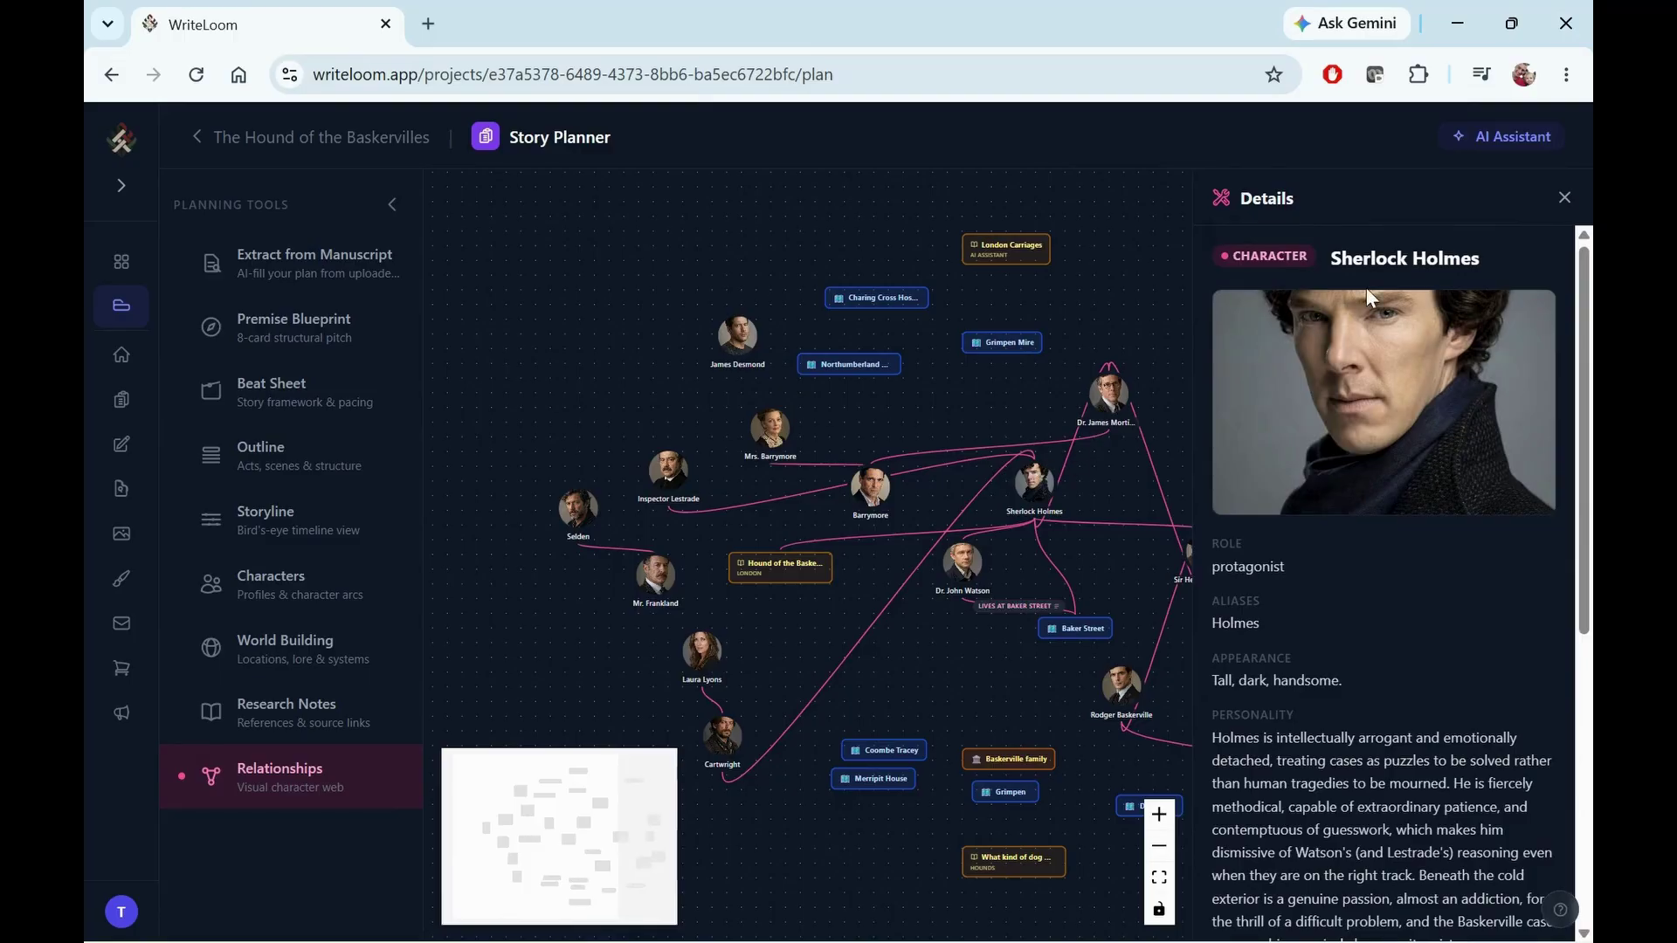
{"action": "left_click", "coordinate": [1564, 199]}
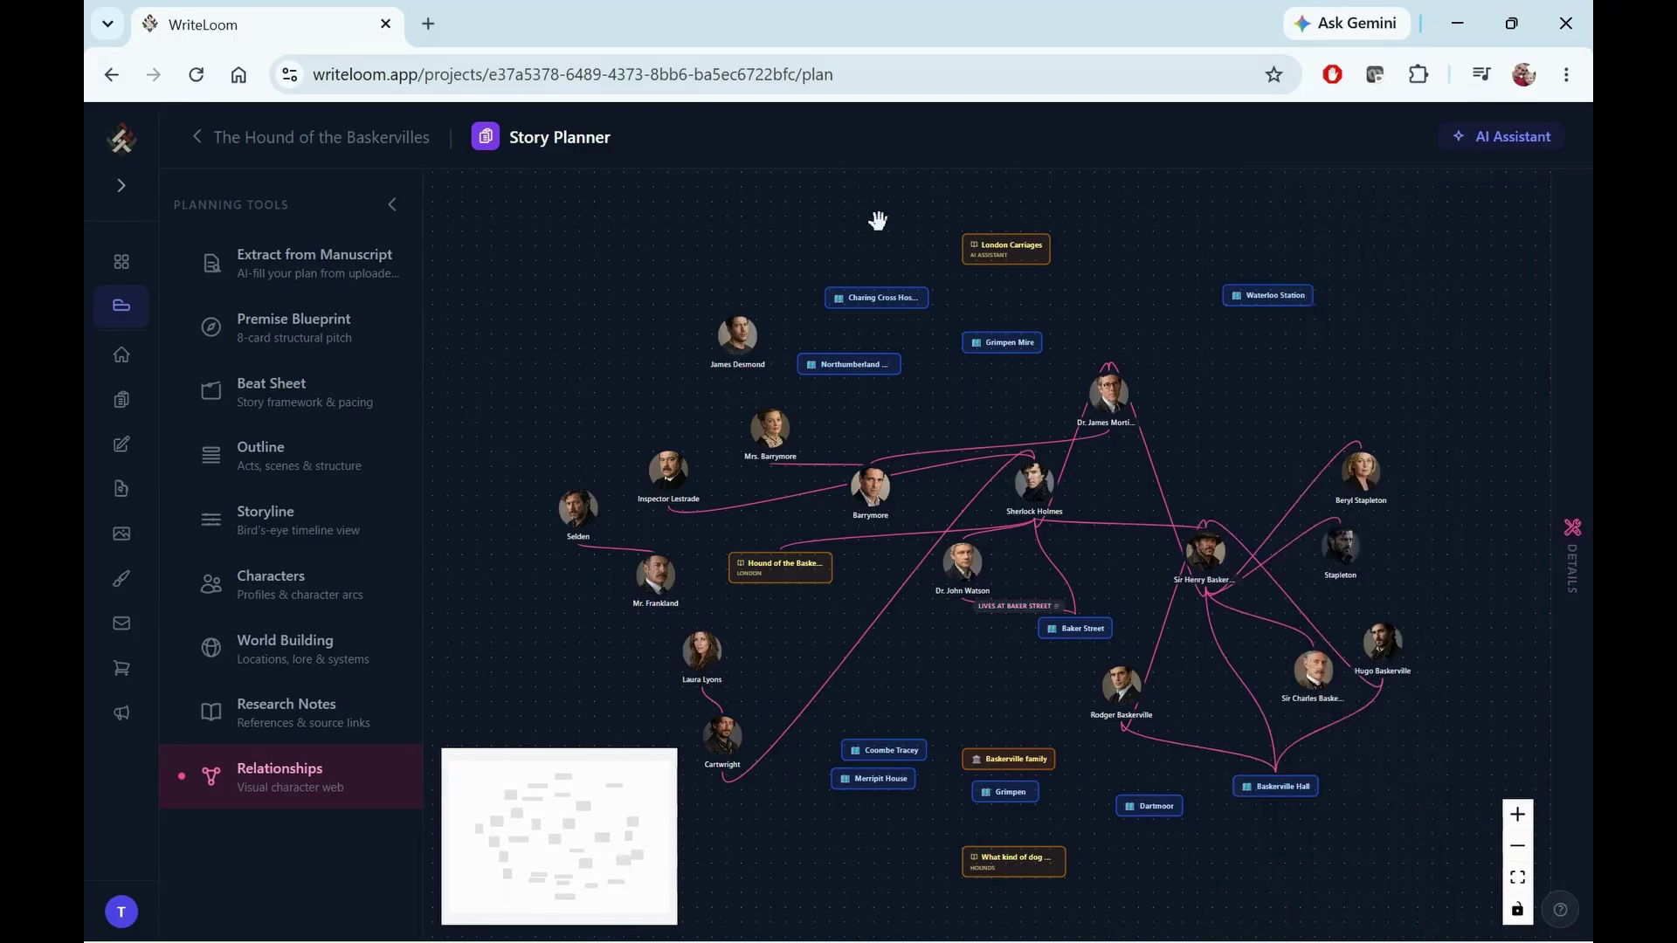
Read through the Premise Blueprint cards from Core Premise to Stakes
{"action": "left_click", "coordinate": [353, 331]}
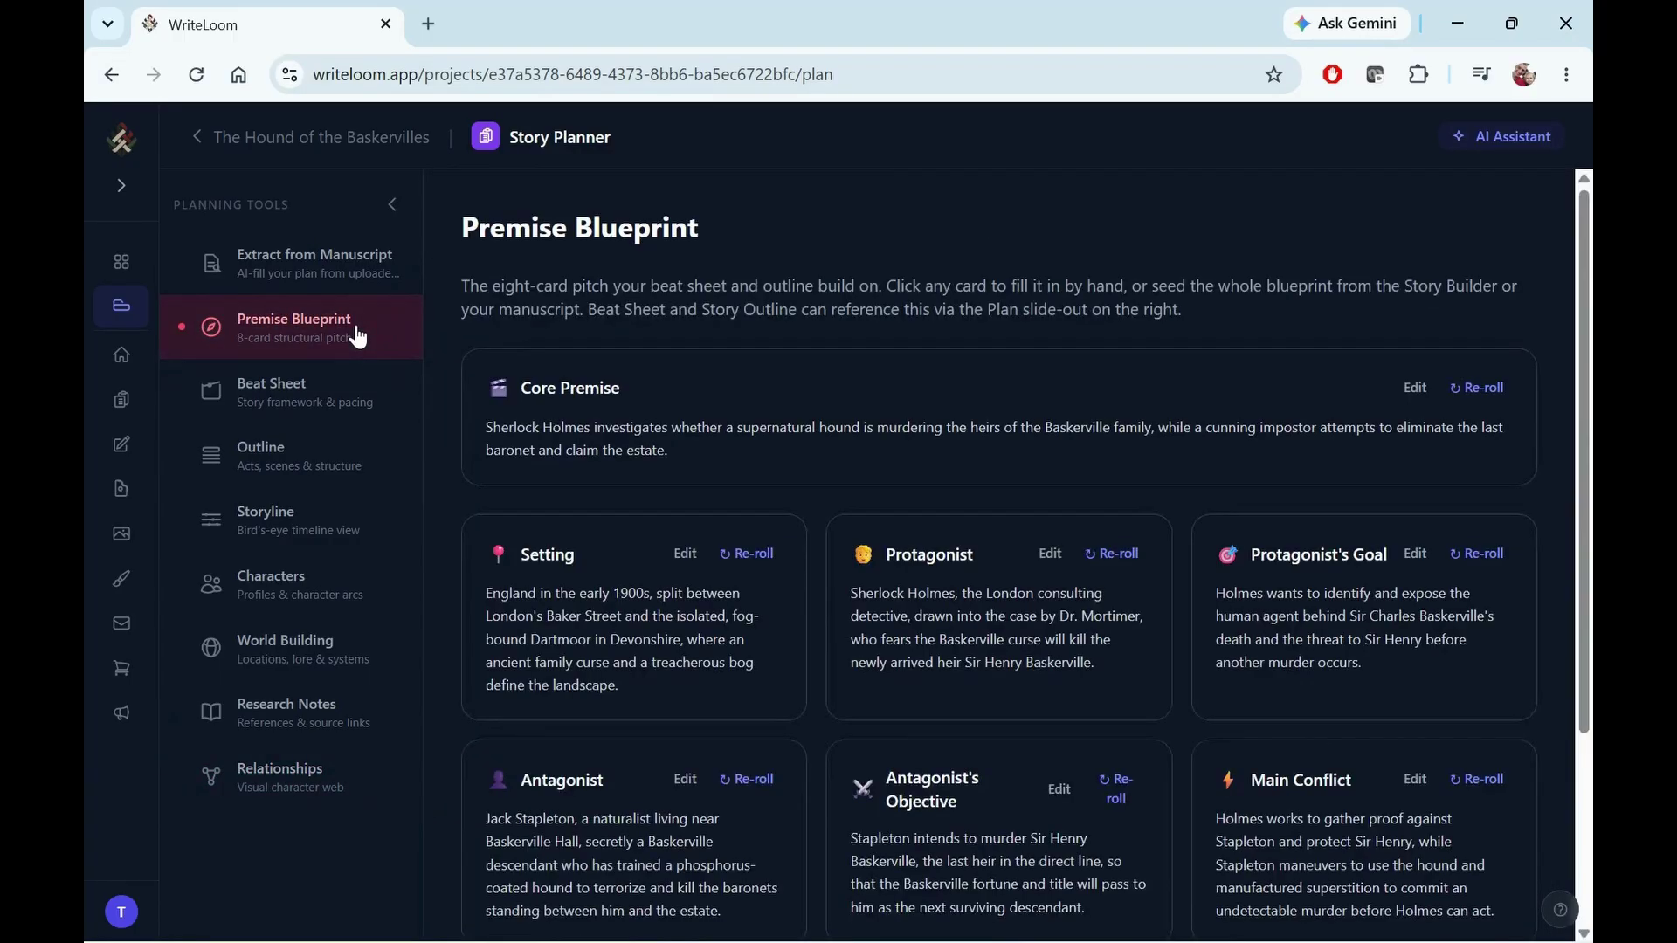
{"action": "scroll", "coordinate": [503, 410], "scroll_direction": "down", "scroll_amount": 1}
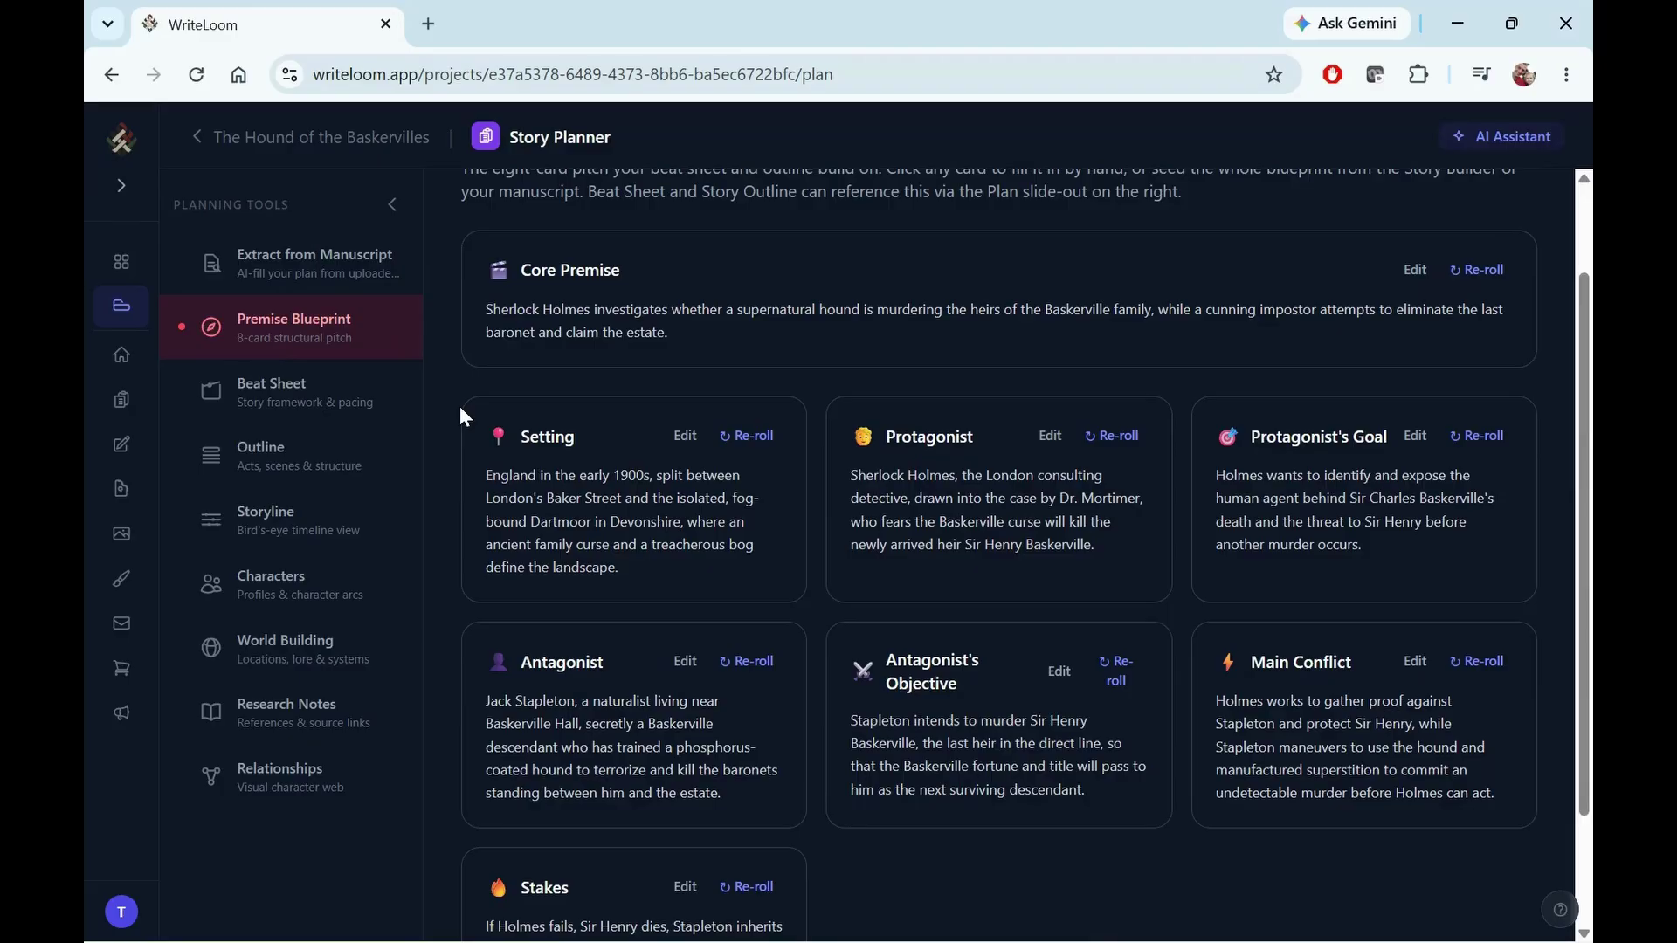
{"action": "scroll", "coordinate": [459, 406], "scroll_direction": "down", "scroll_amount": 1}
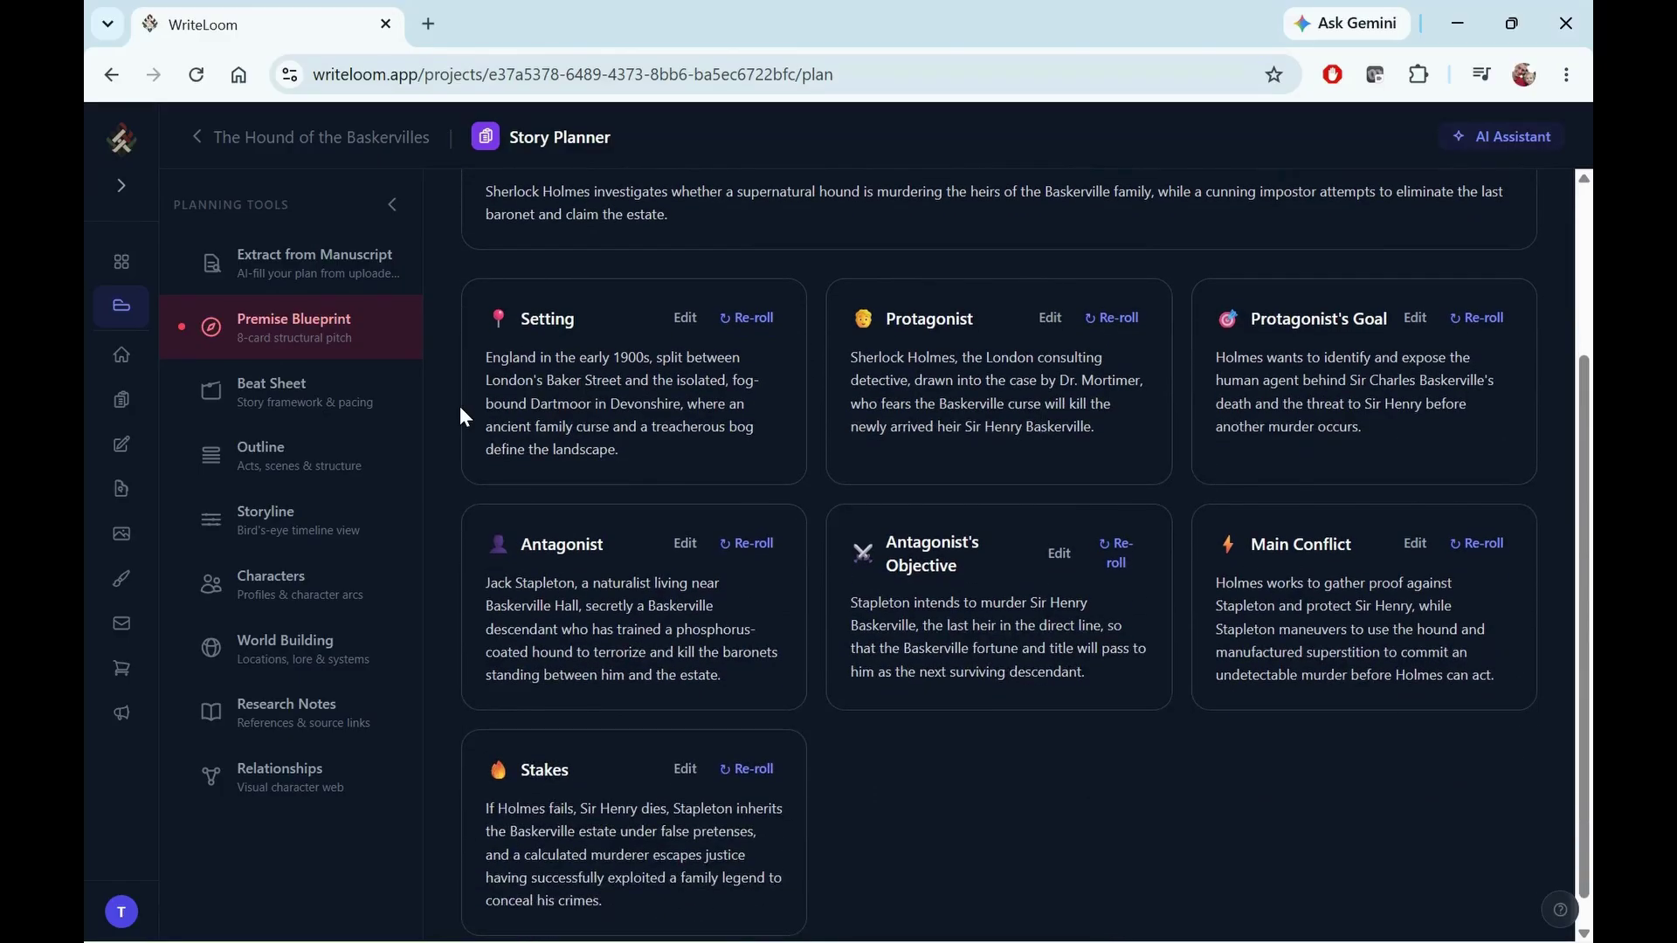
{"action": "scroll", "coordinate": [459, 406], "scroll_direction": "up", "scroll_amount": 2}
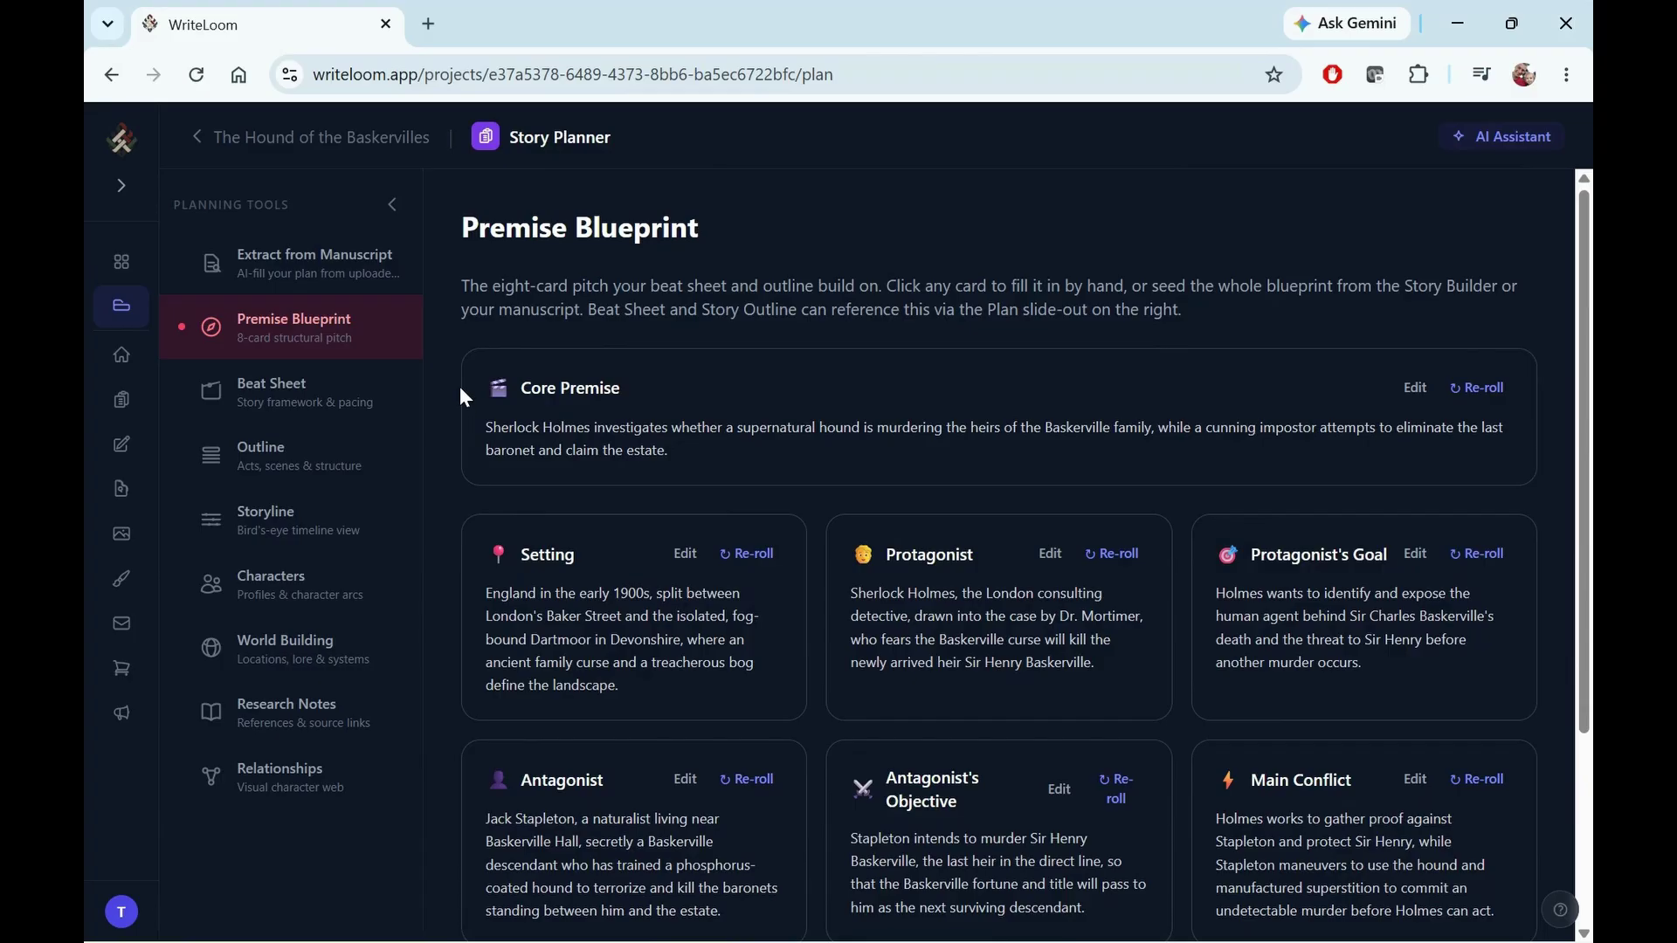
Examine the Save the Cat beats in the Beat Sheet, from Opening Image through Fun and Games
{"action": "left_click", "coordinate": [355, 394]}
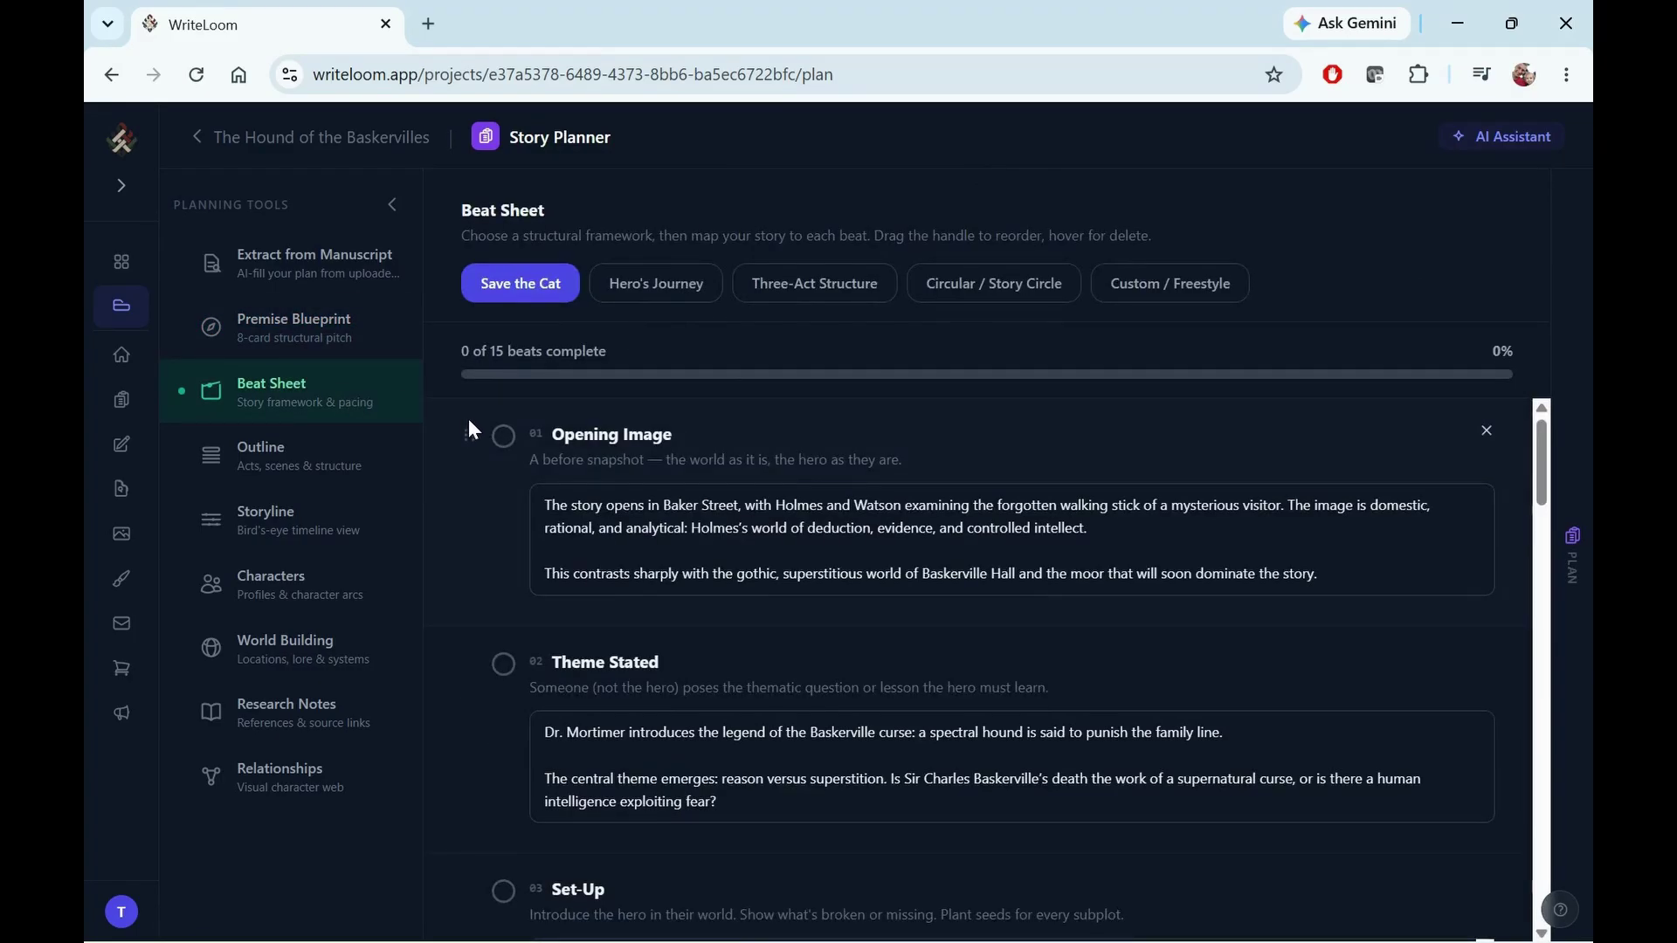
{"action": "scroll", "coordinate": [471, 451], "scroll_direction": "down", "scroll_amount": 4}
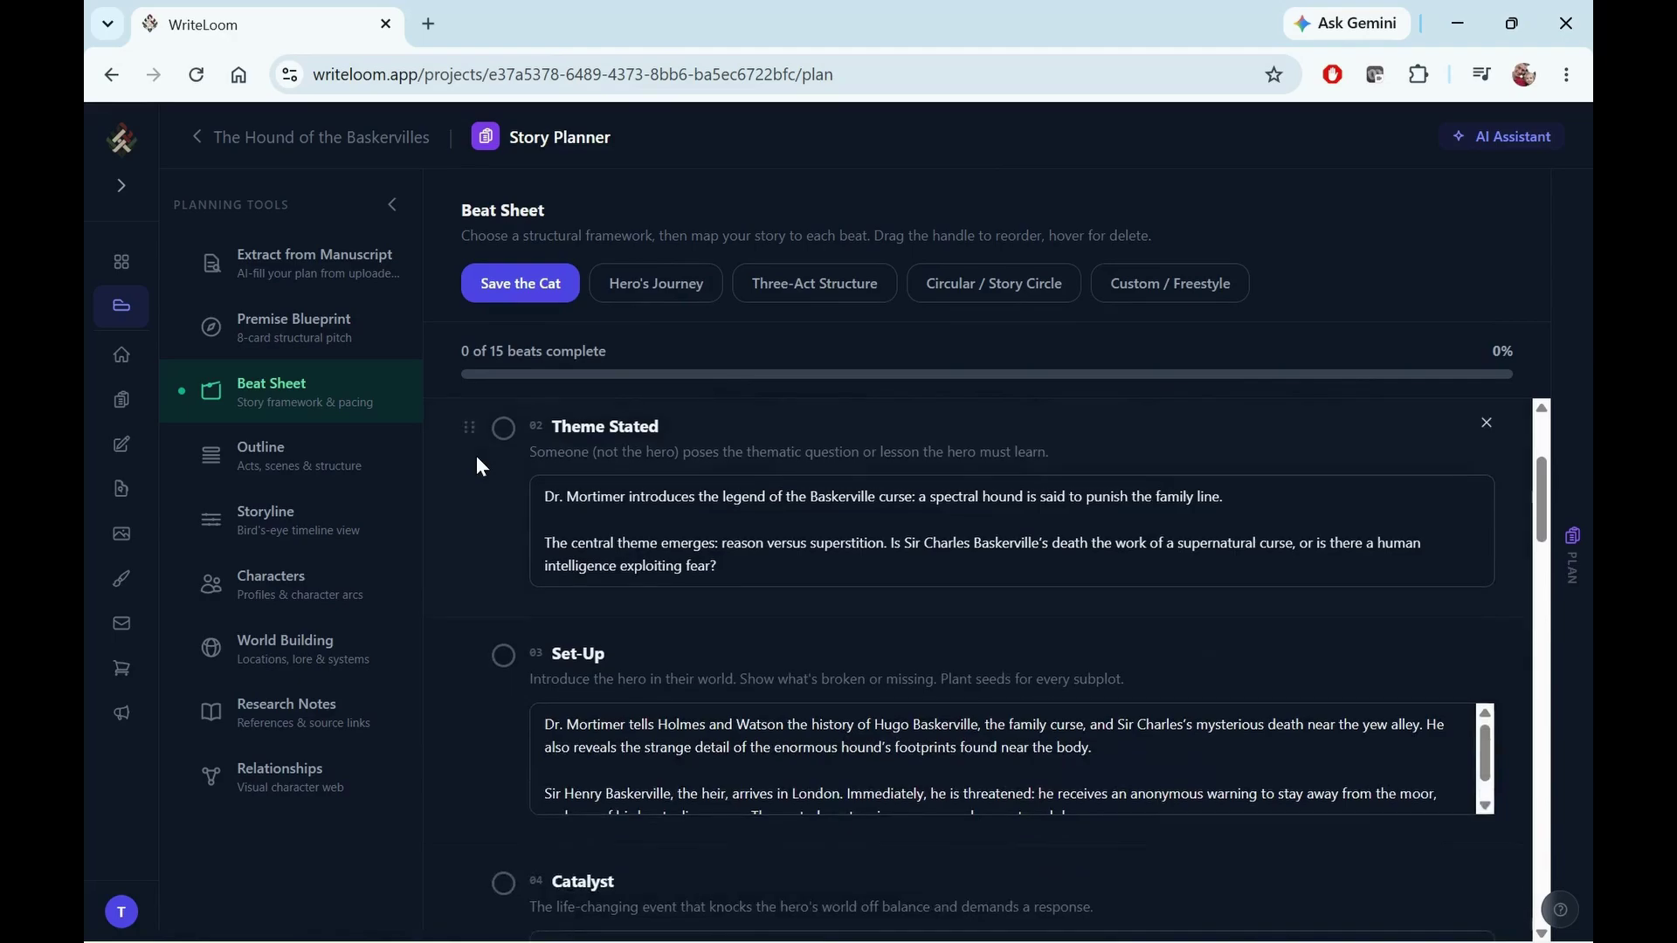
{"action": "scroll", "coordinate": [477, 465], "scroll_direction": "down", "scroll_amount": 1}
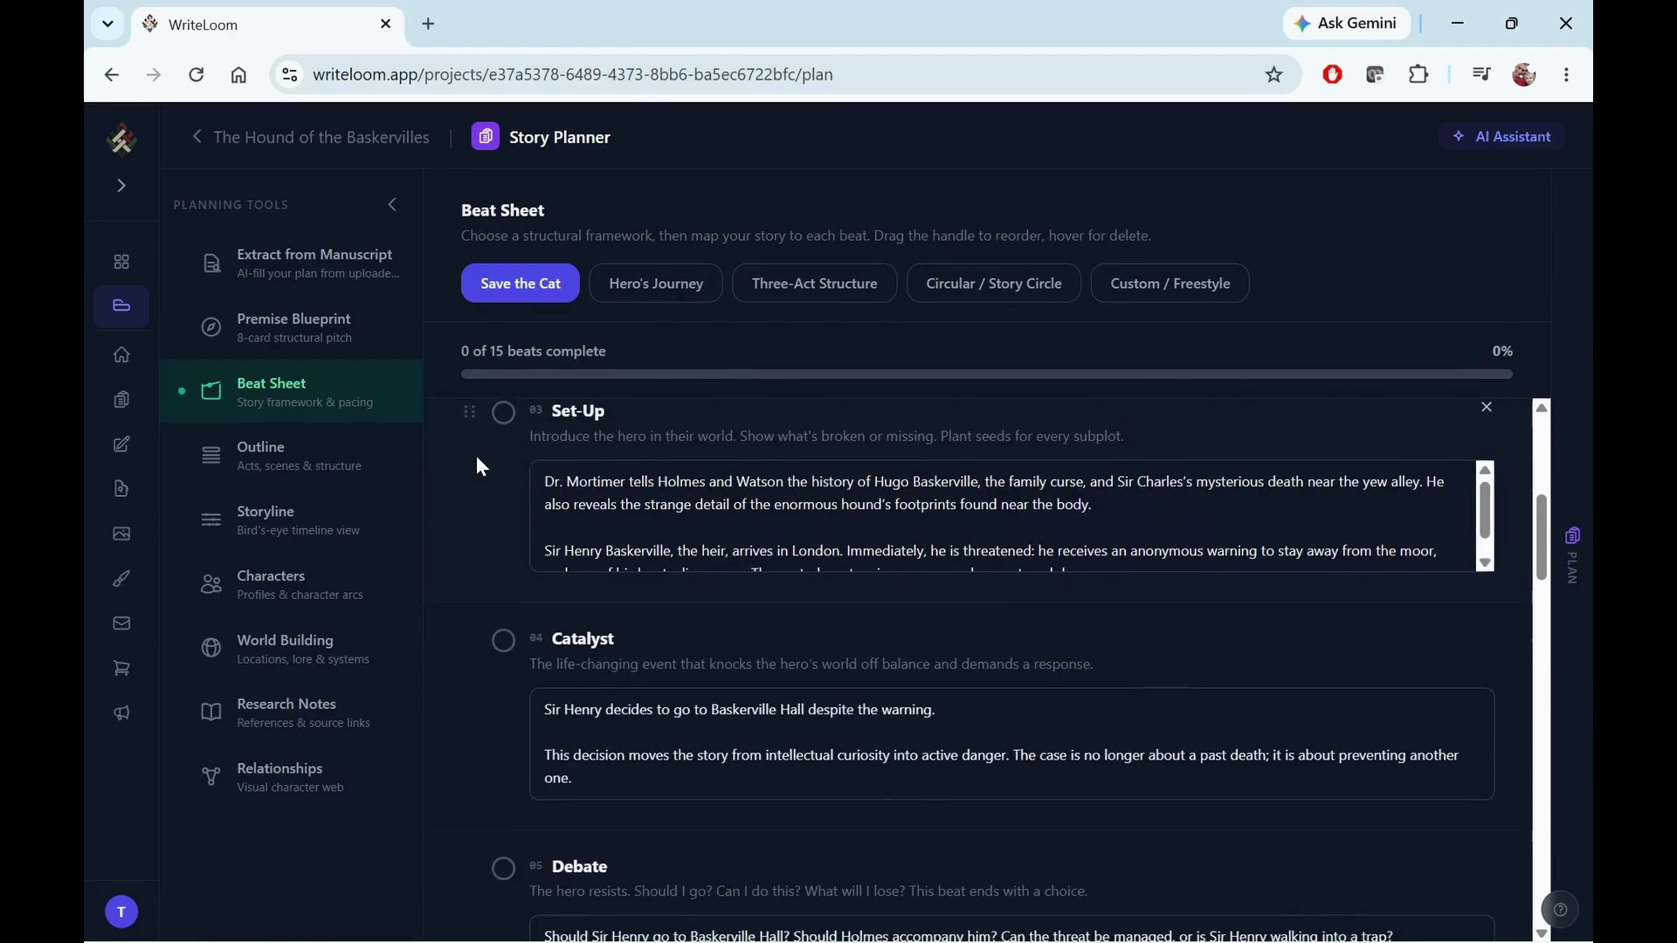
{"action": "scroll", "coordinate": [477, 465], "scroll_direction": "down", "scroll_amount": 1}
{"action": "scroll", "coordinate": [477, 464], "scroll_direction": "down", "scroll_amount": 4}
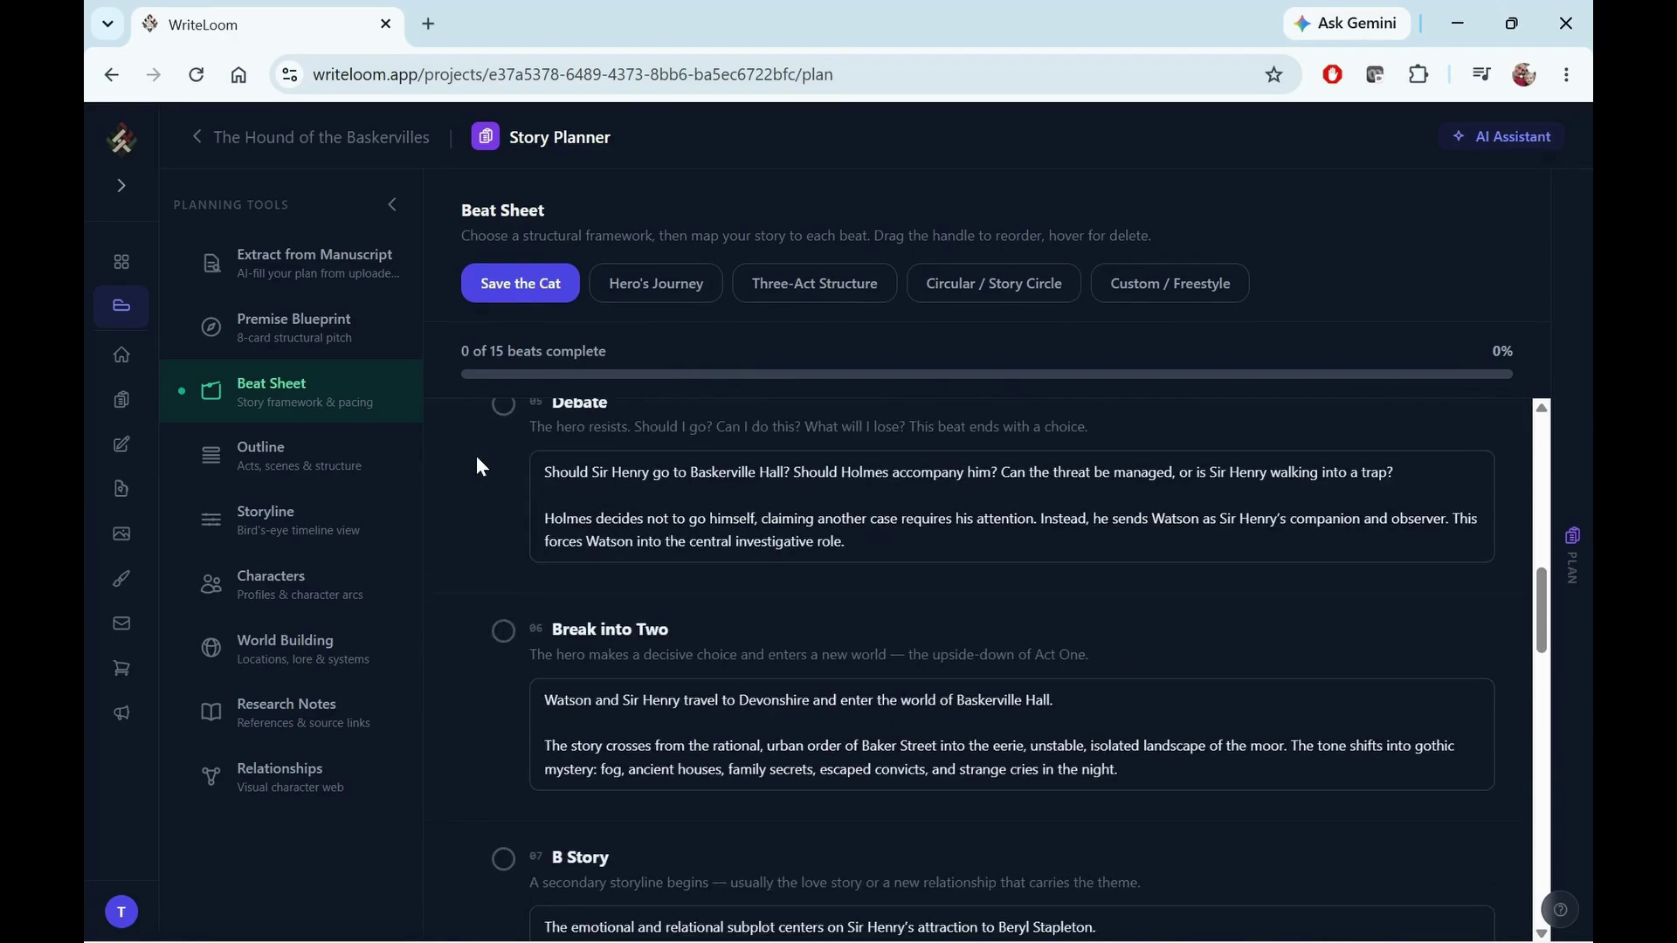
{"action": "scroll", "coordinate": [477, 458], "scroll_direction": "down", "scroll_amount": 3}
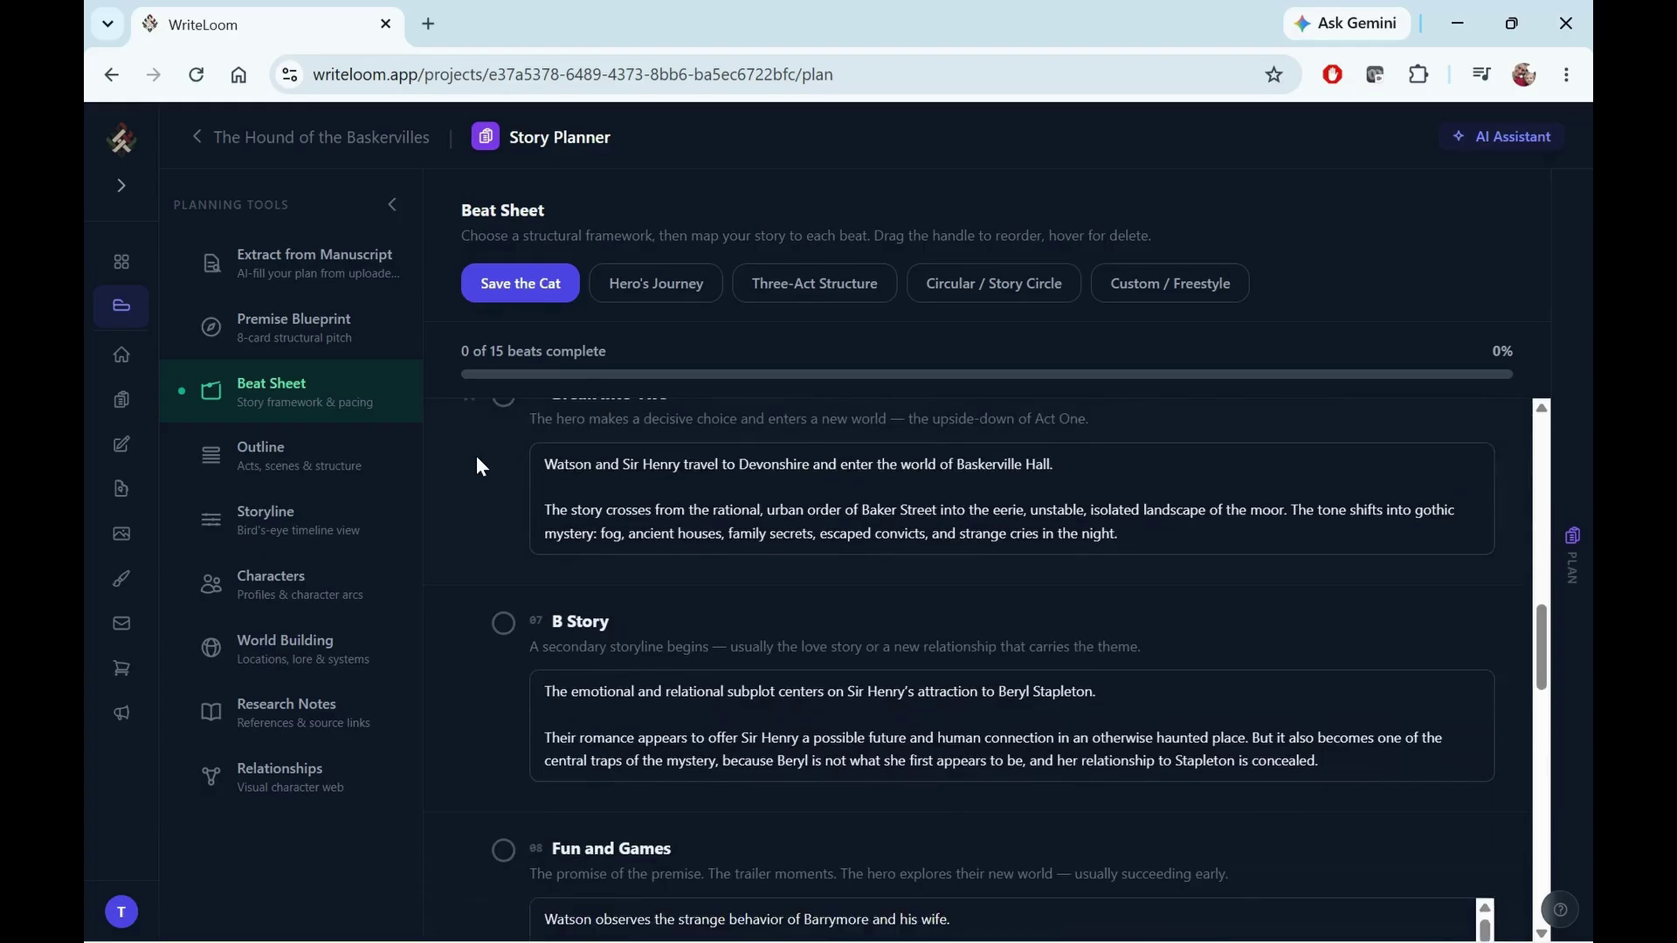
{"action": "scroll", "coordinate": [477, 458], "scroll_direction": "up", "scroll_amount": 6}
{"action": "scroll", "coordinate": [477, 457], "scroll_direction": "up", "scroll_amount": 6}
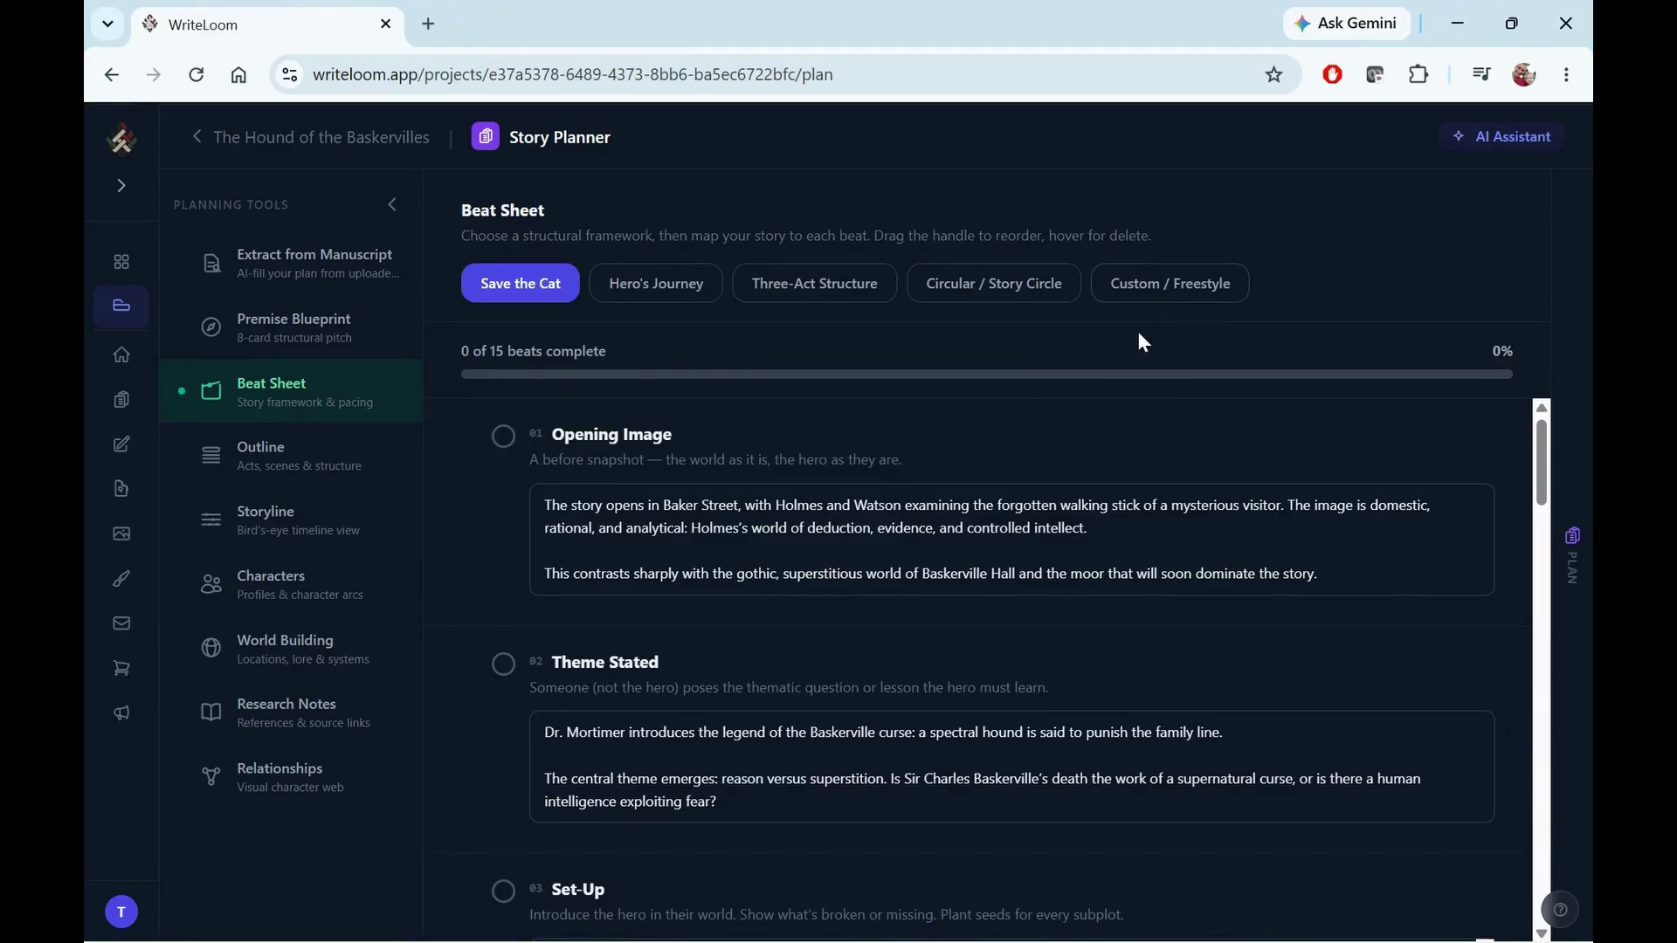
Open the story Outline and collapse Act 1: Setup and Act 2A: Fun & Games
{"action": "left_click", "coordinate": [278, 467]}
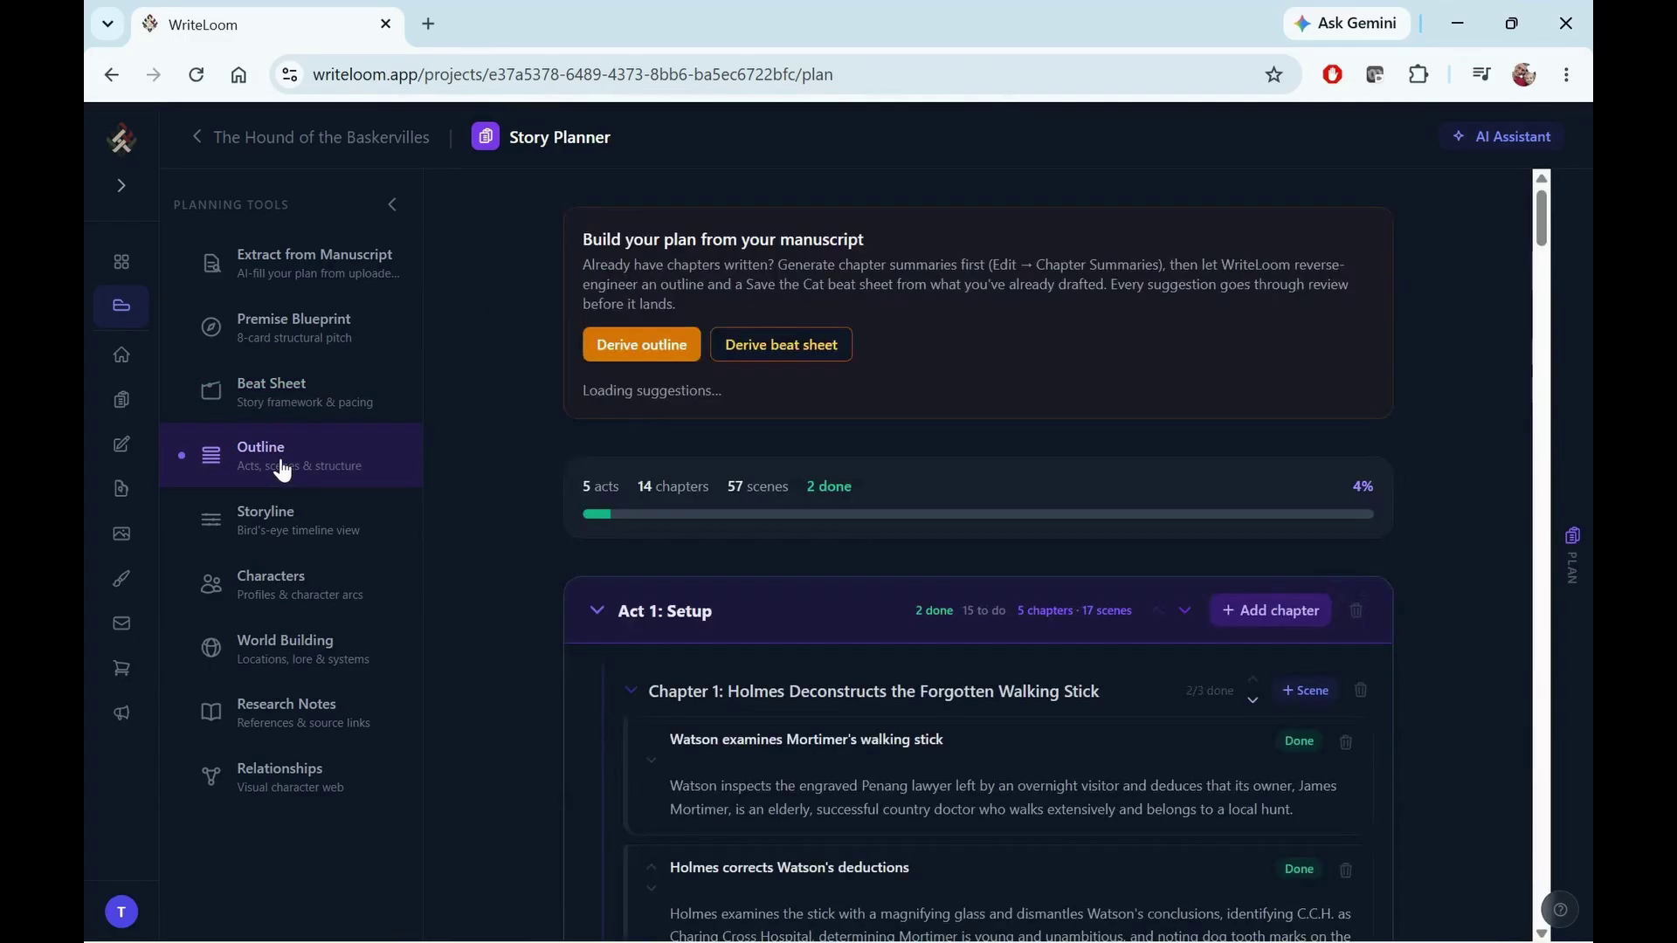
{"action": "scroll", "coordinate": [542, 482], "scroll_direction": "down", "scroll_amount": 3}
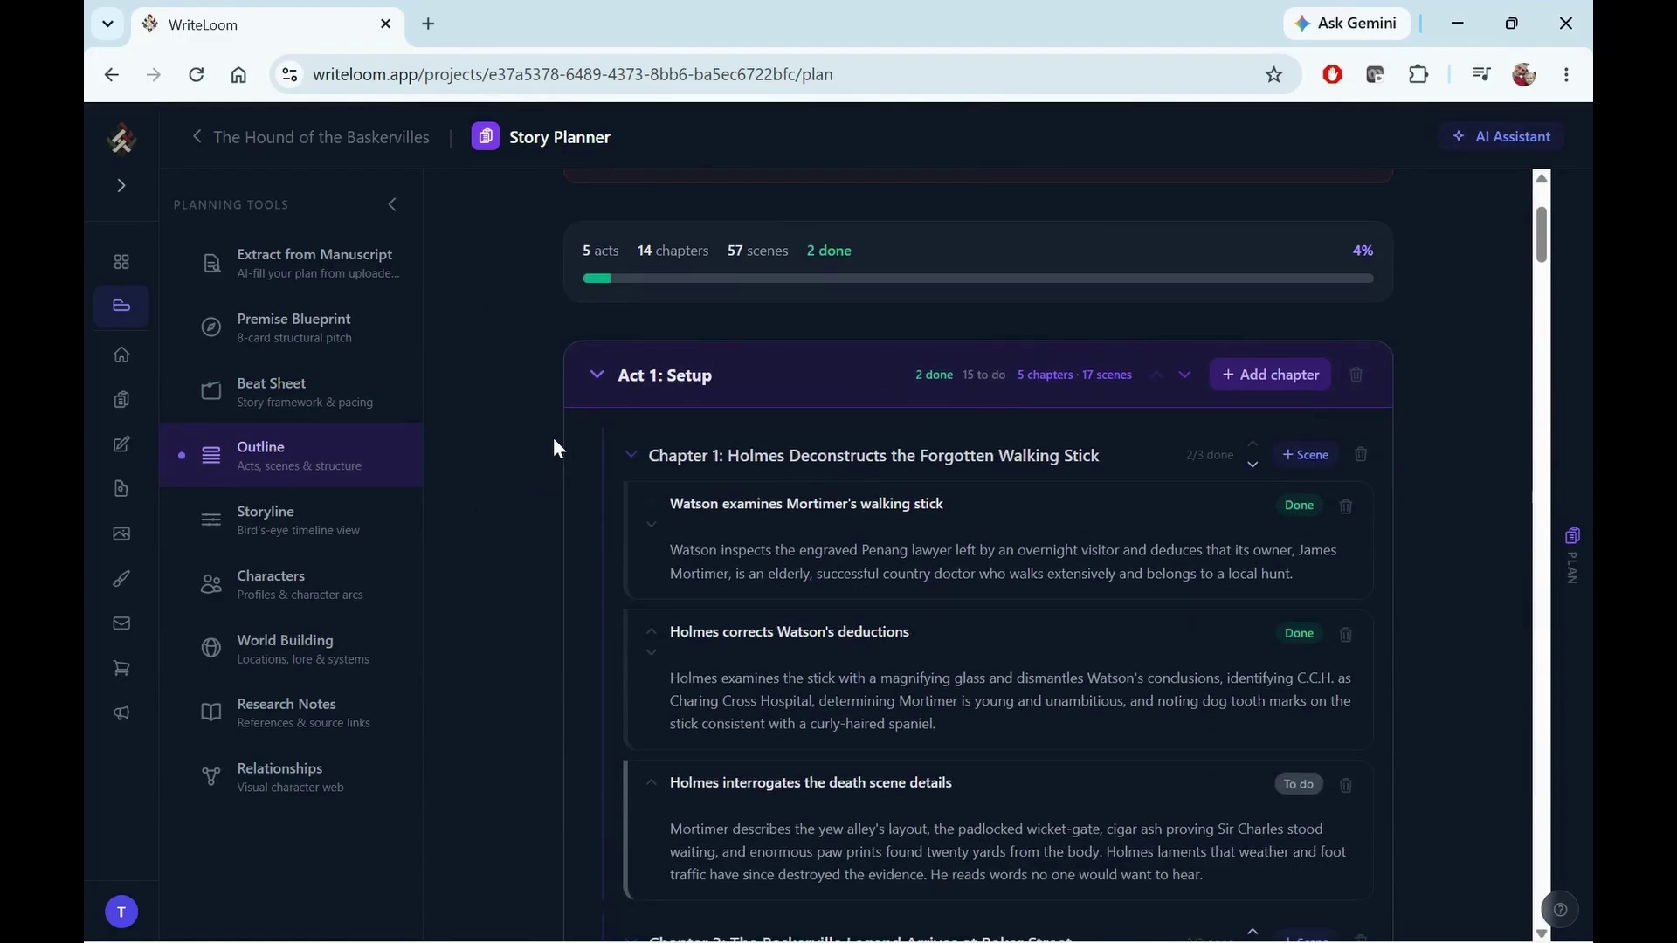
{"action": "left_click", "coordinate": [595, 367]}
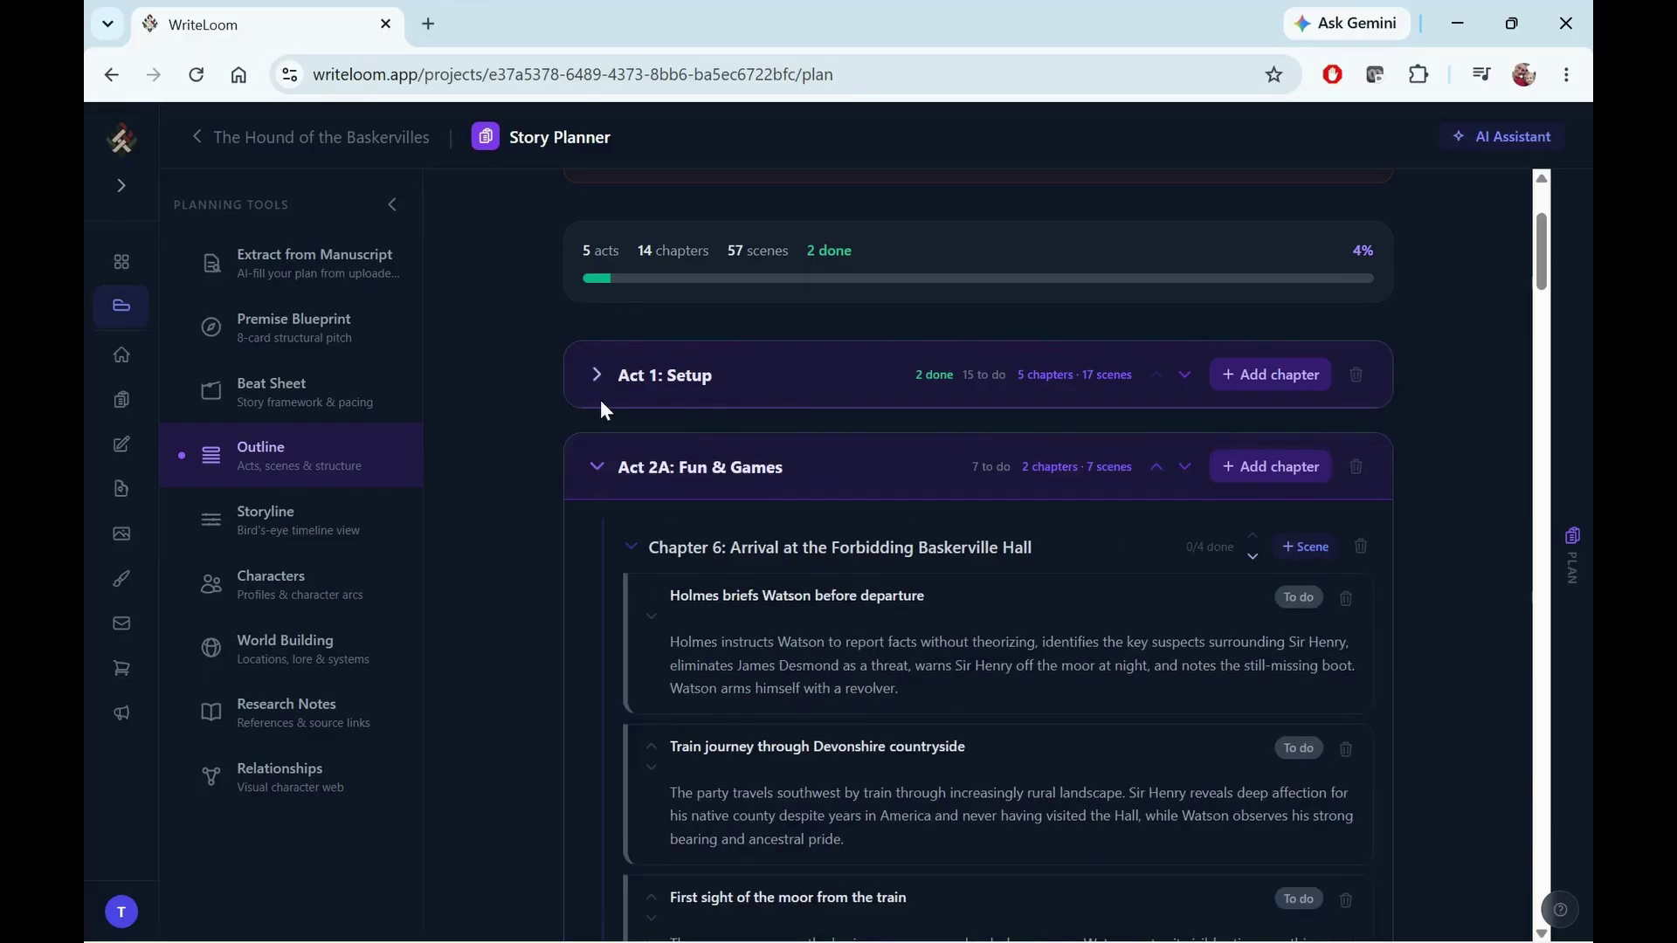
{"action": "left_click", "coordinate": [597, 472]}
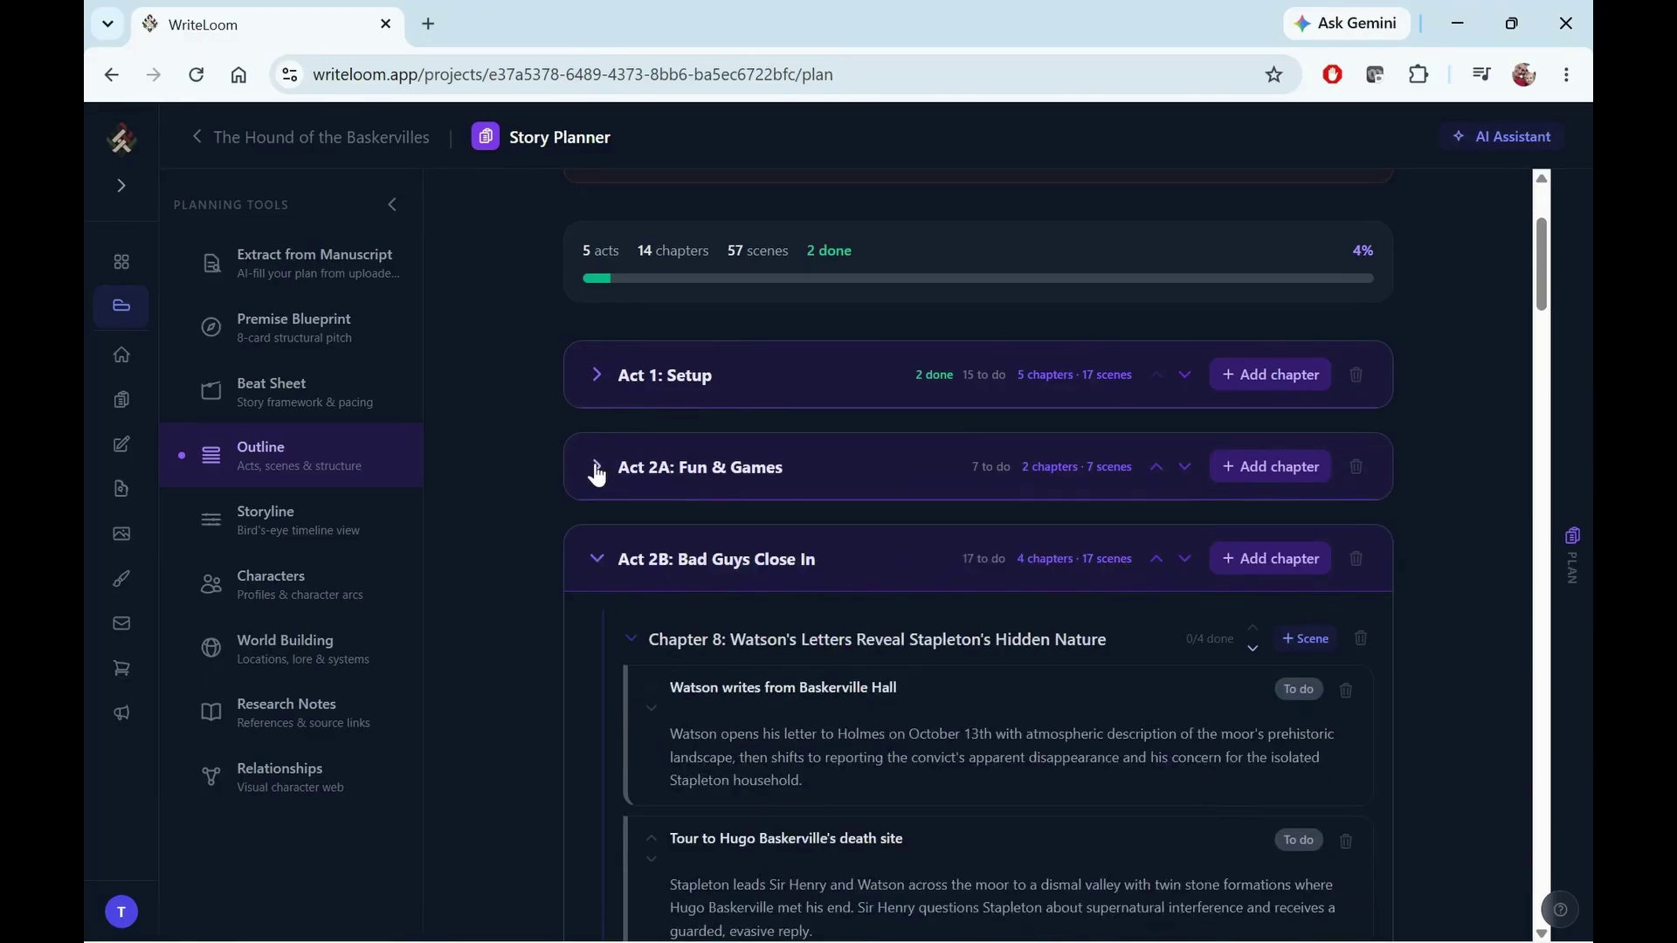
In Act 2B, move the chapter "Watson's Letters Reveal Stapleton's Hidden Nature" down one place and the scene "Sir Henry agrees to watch Barrymore" up one
{"action": "scroll", "coordinate": [893, 616], "scroll_direction": "down", "scroll_amount": 3}
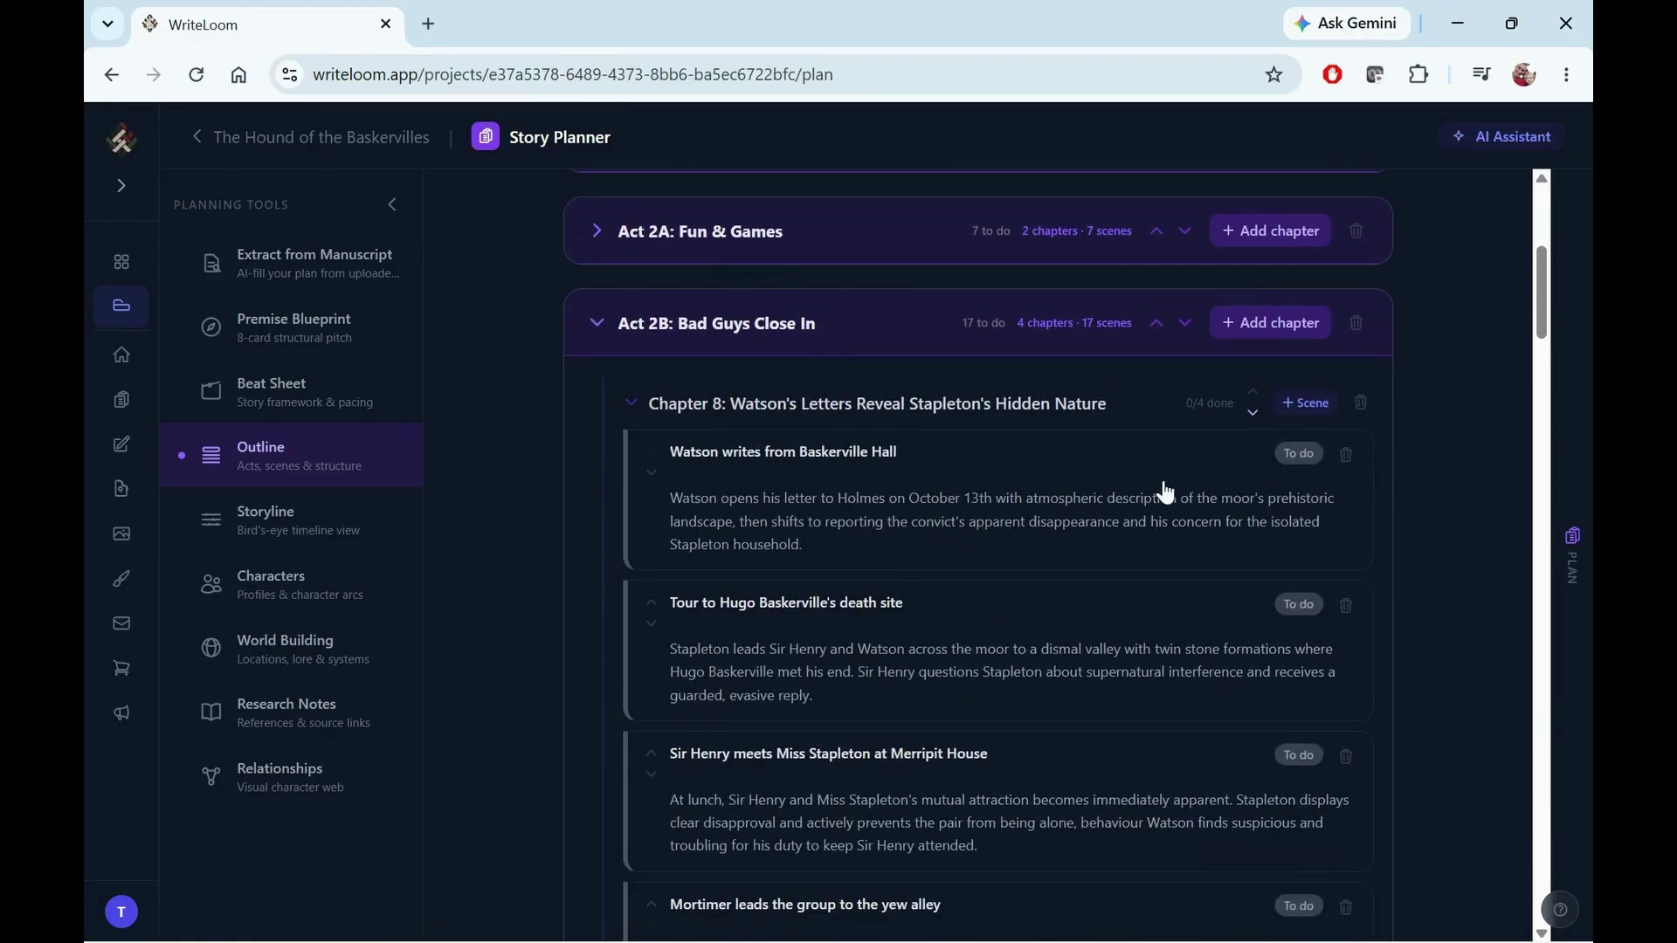
{"action": "left_click", "coordinate": [1251, 414]}
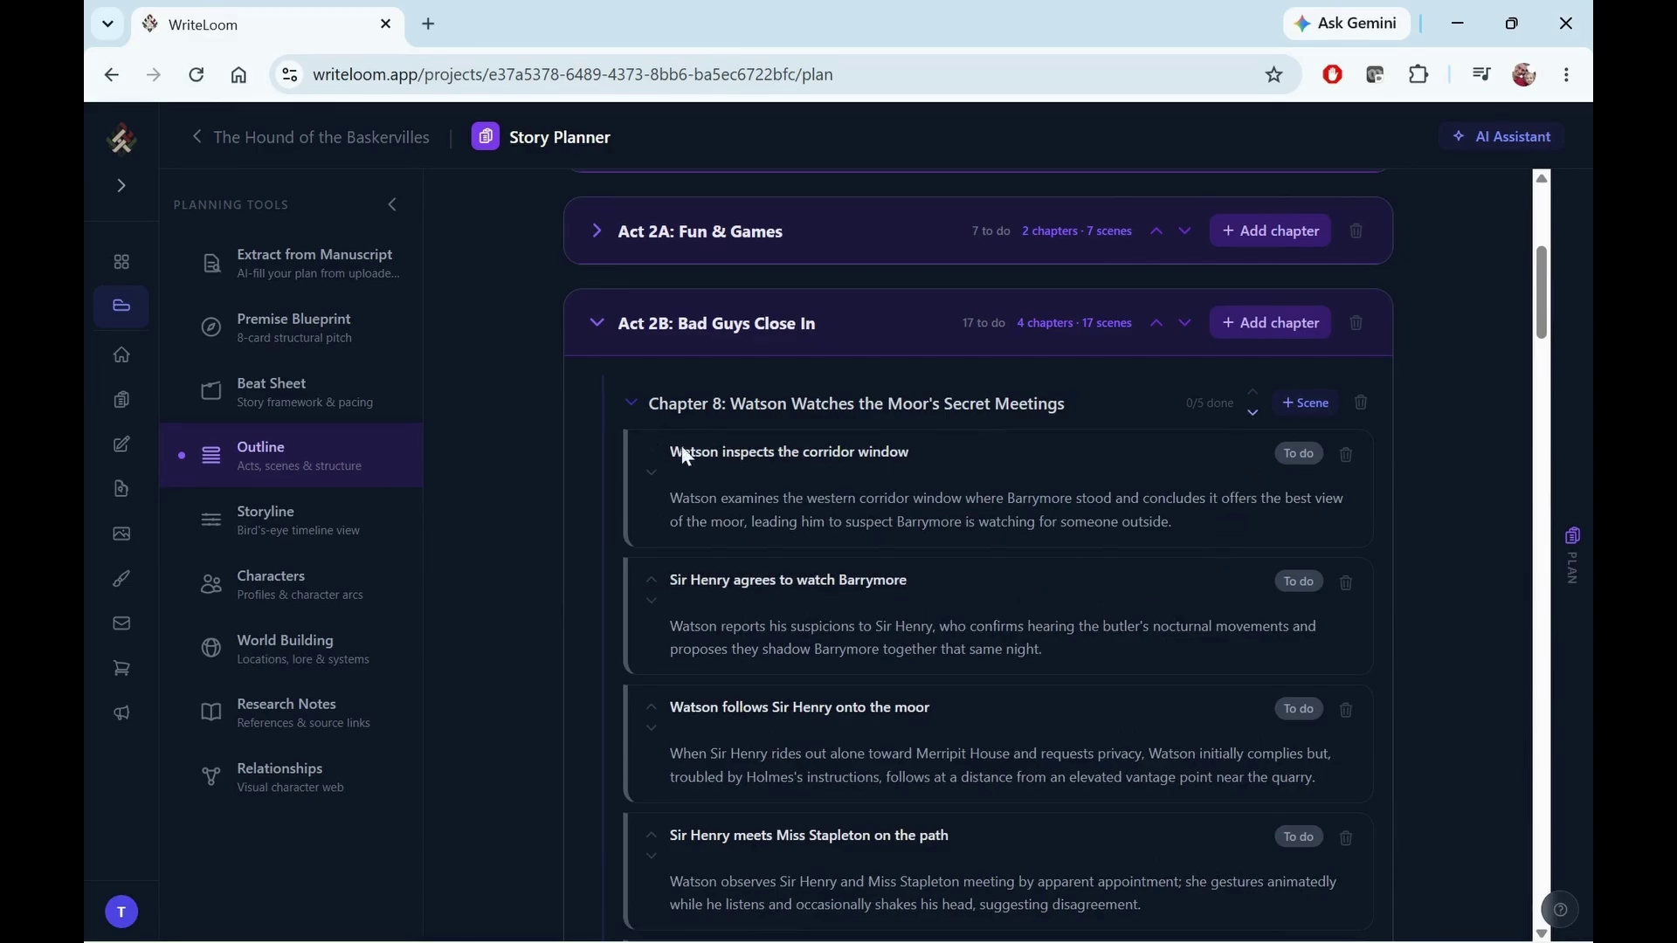
{"action": "left_click", "coordinate": [651, 580]}
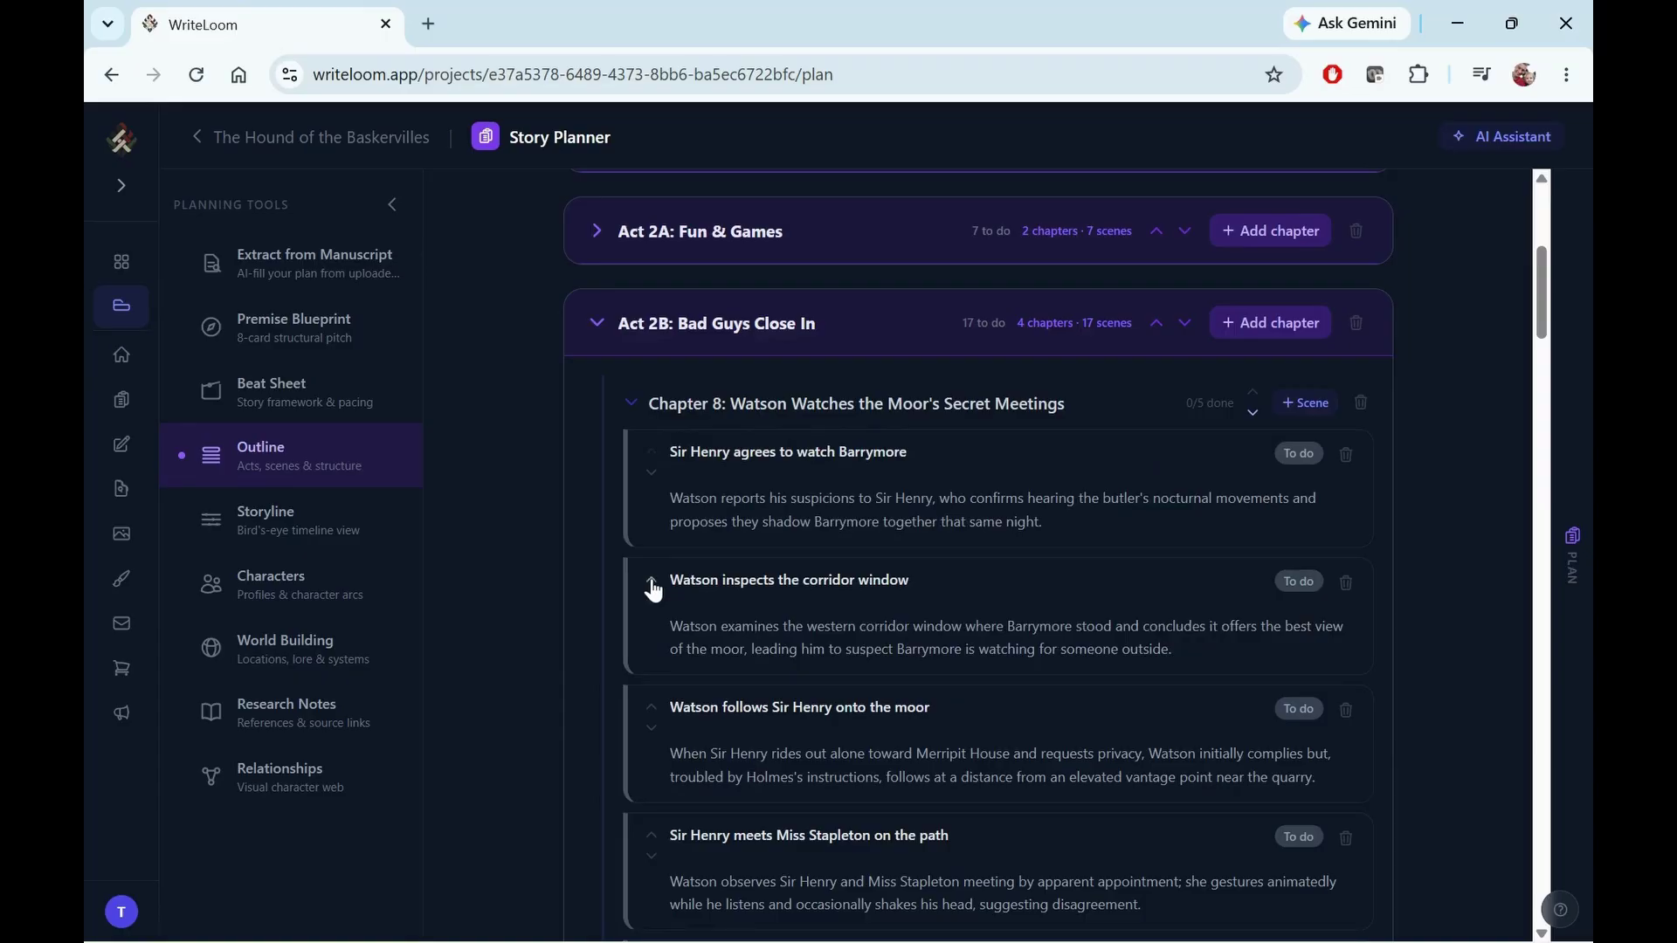
{"action": "scroll", "coordinate": [1017, 548], "scroll_direction": "down", "scroll_amount": 1}
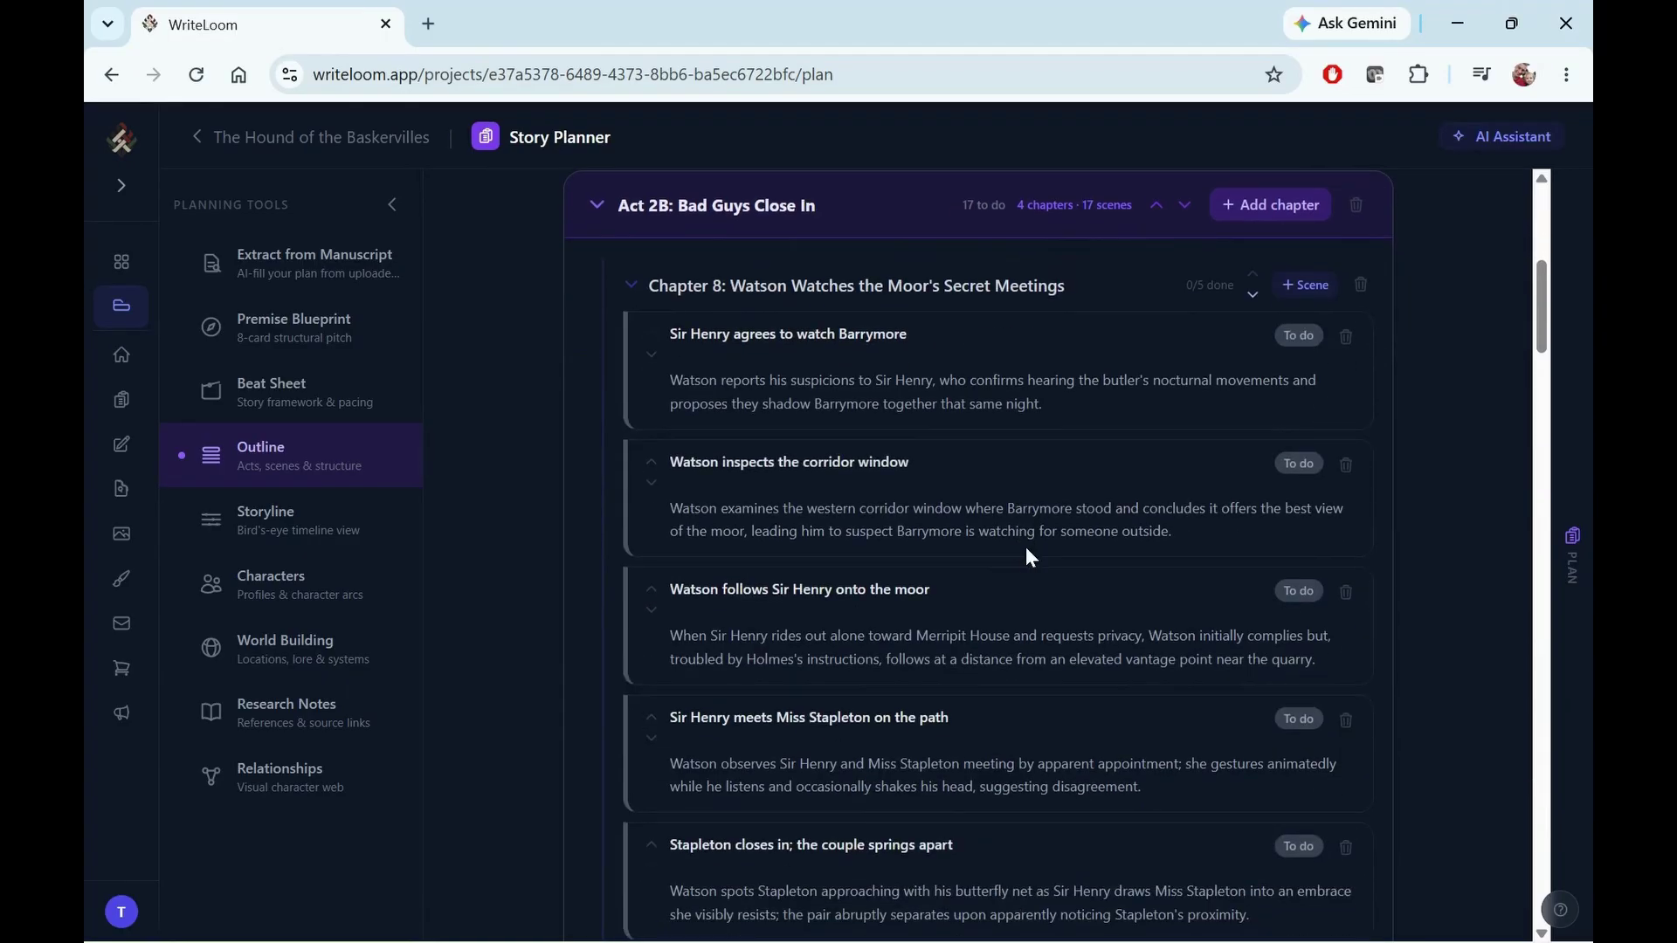
{"action": "left_click", "coordinate": [1345, 341]}
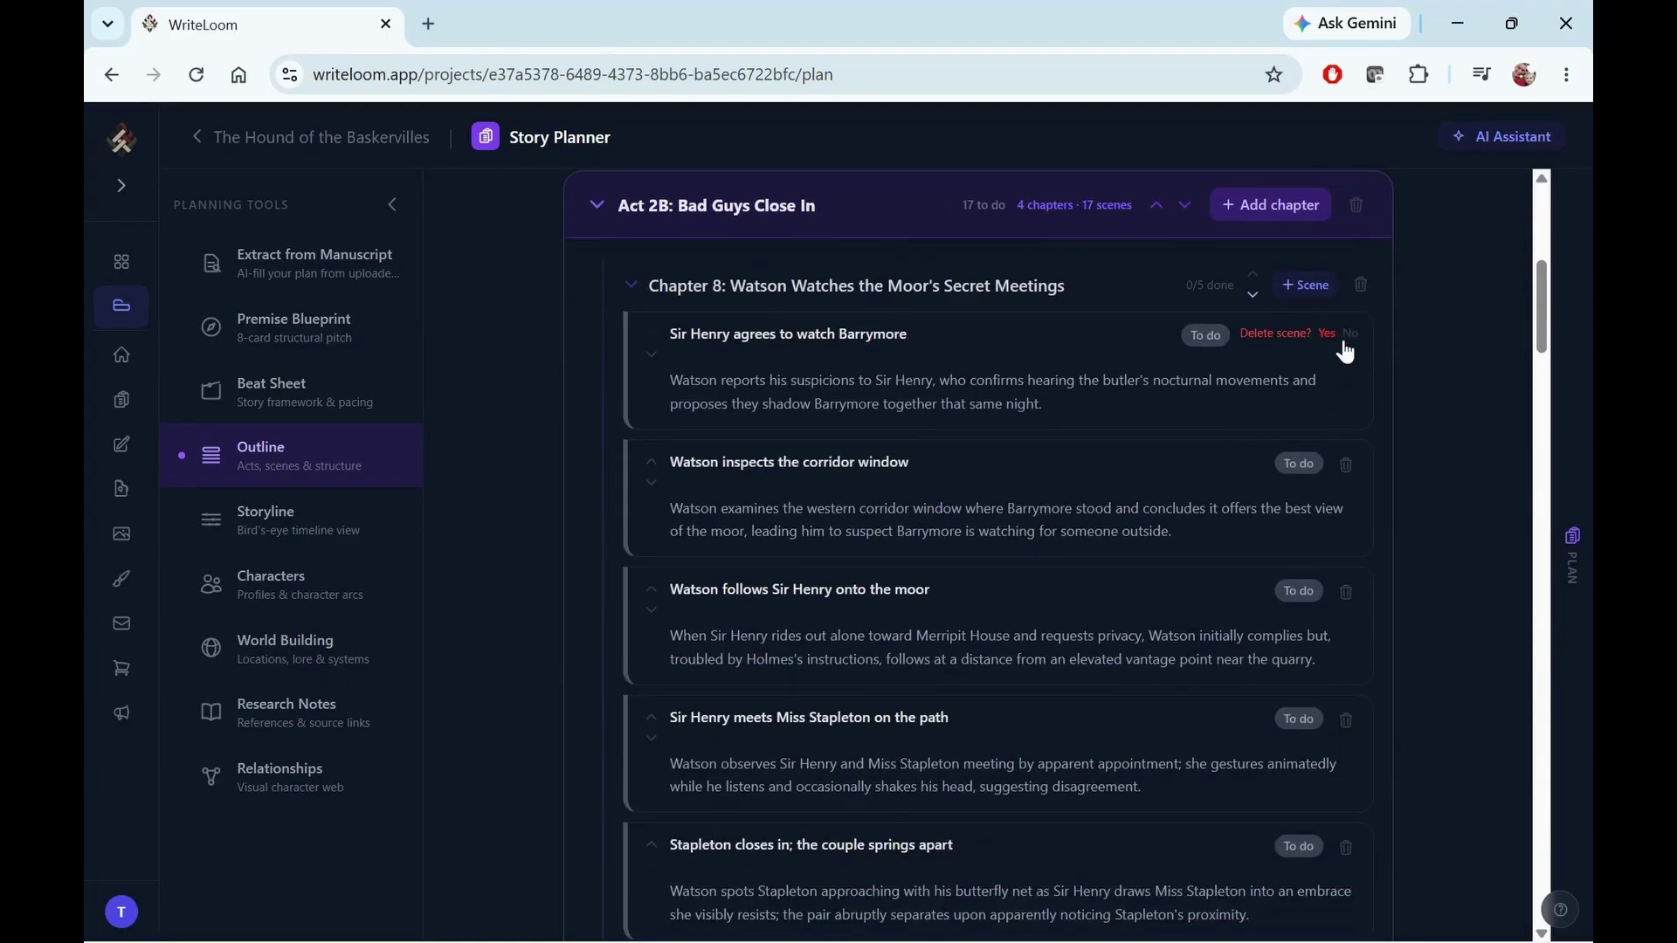
{"action": "left_click", "coordinate": [1350, 335]}
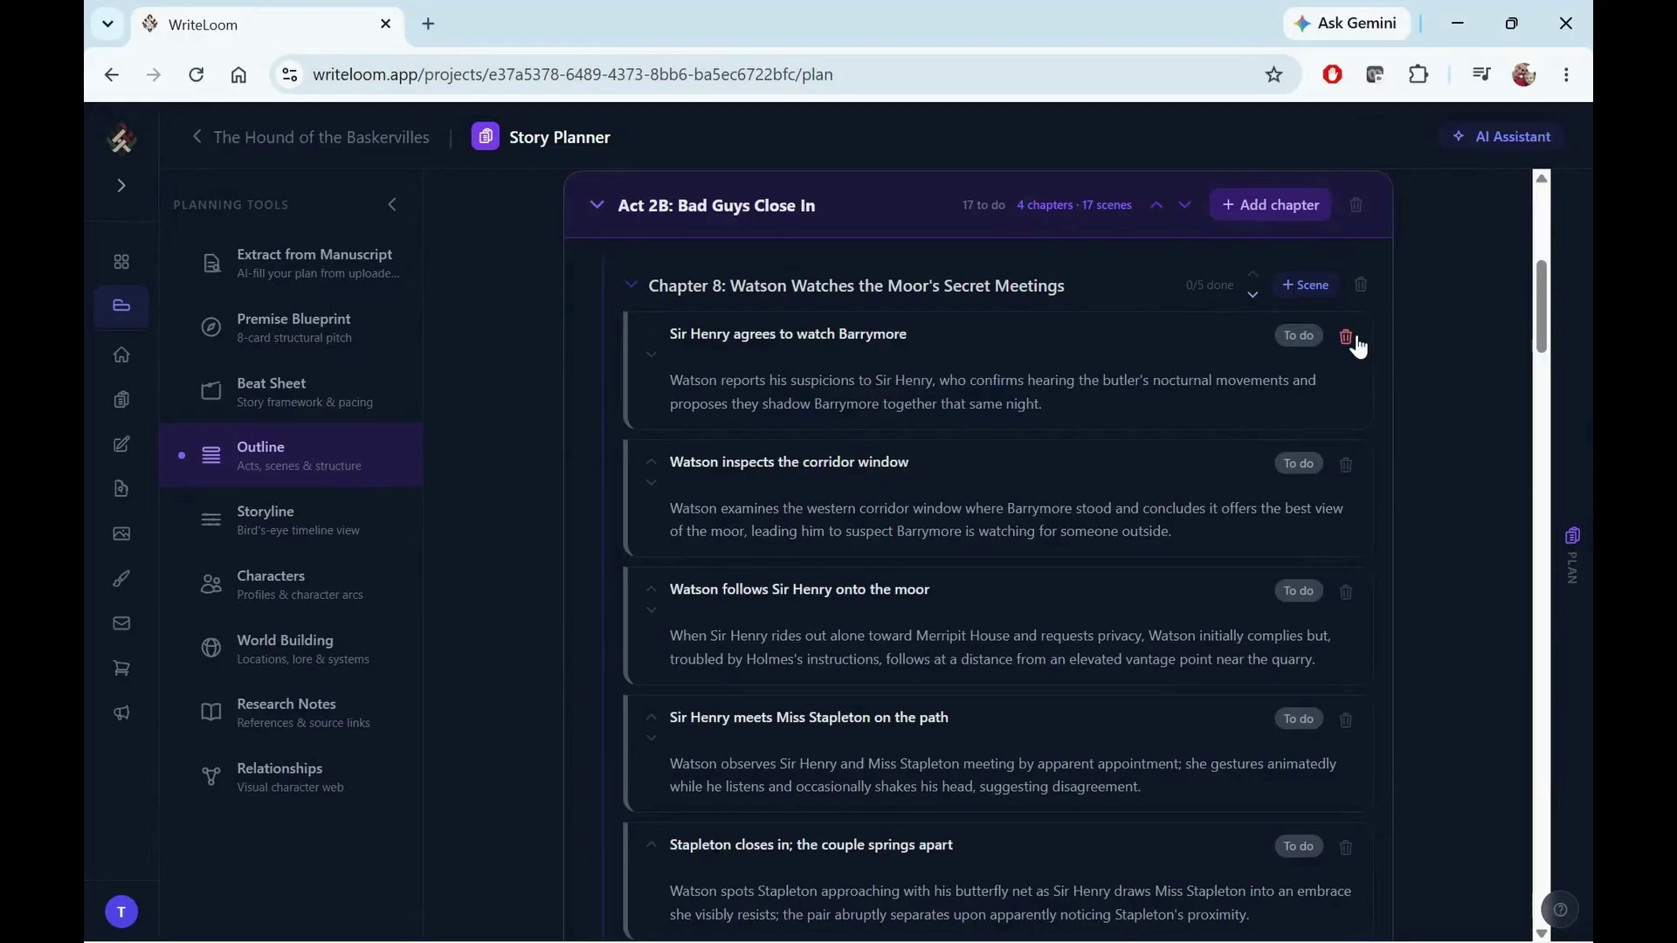
Open the Storyline and view the details of the Chapter 1 scene "Watson examines Mortimer's walking stick"
{"action": "left_click", "coordinate": [306, 532]}
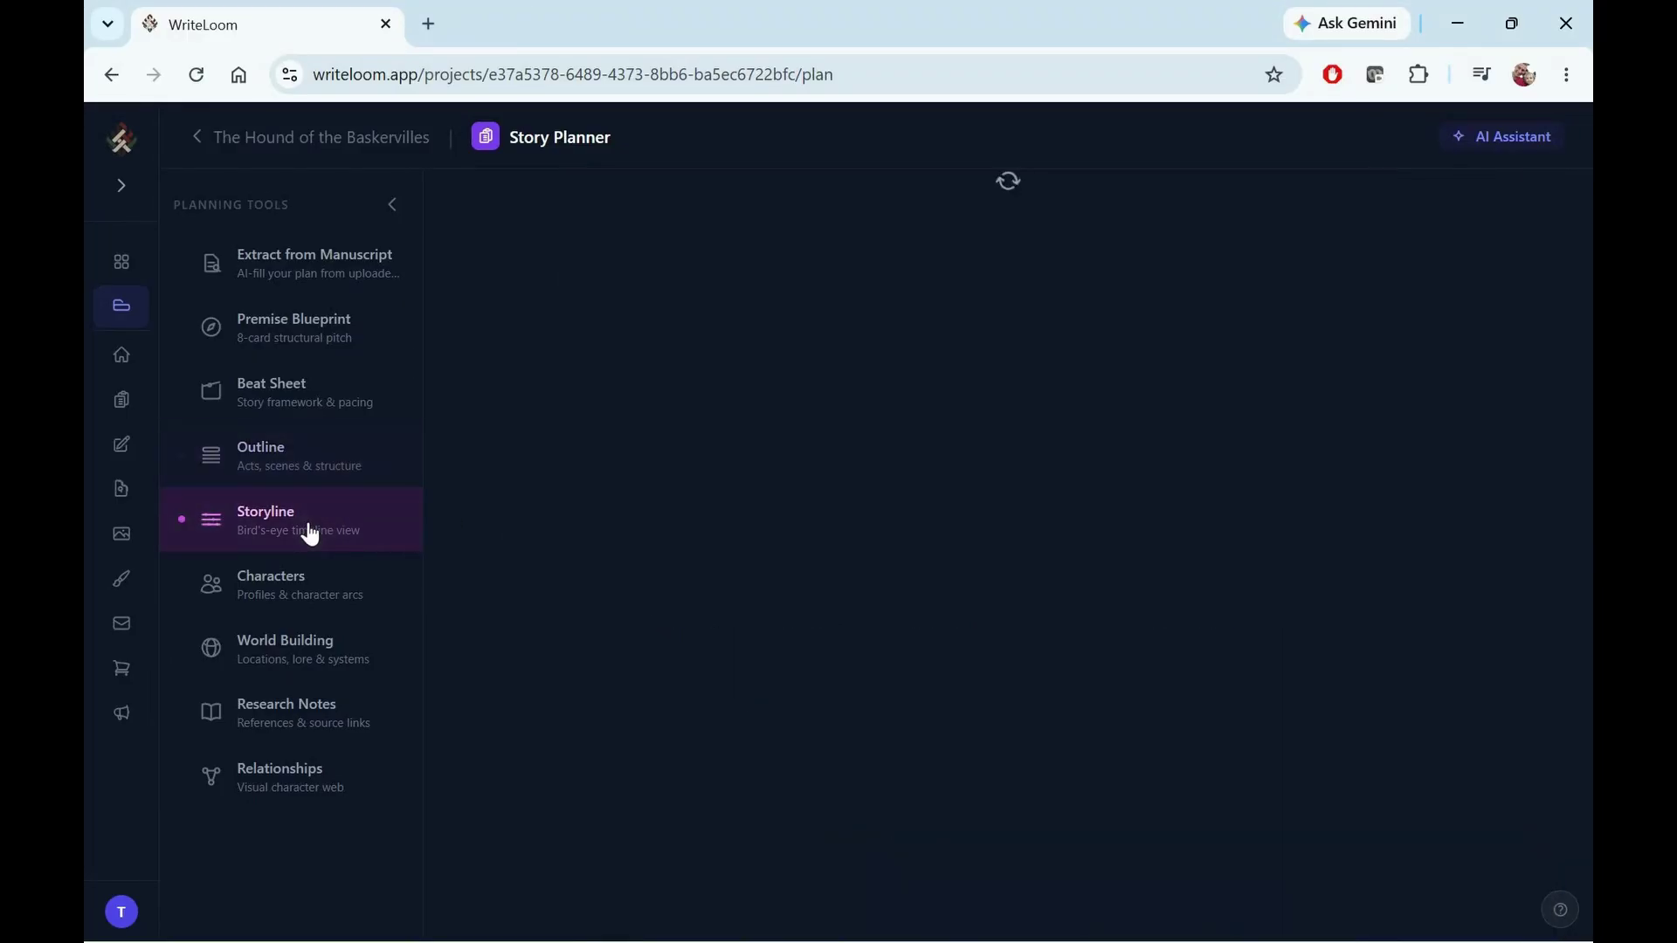
{"action": "left_click", "coordinate": [704, 279]}
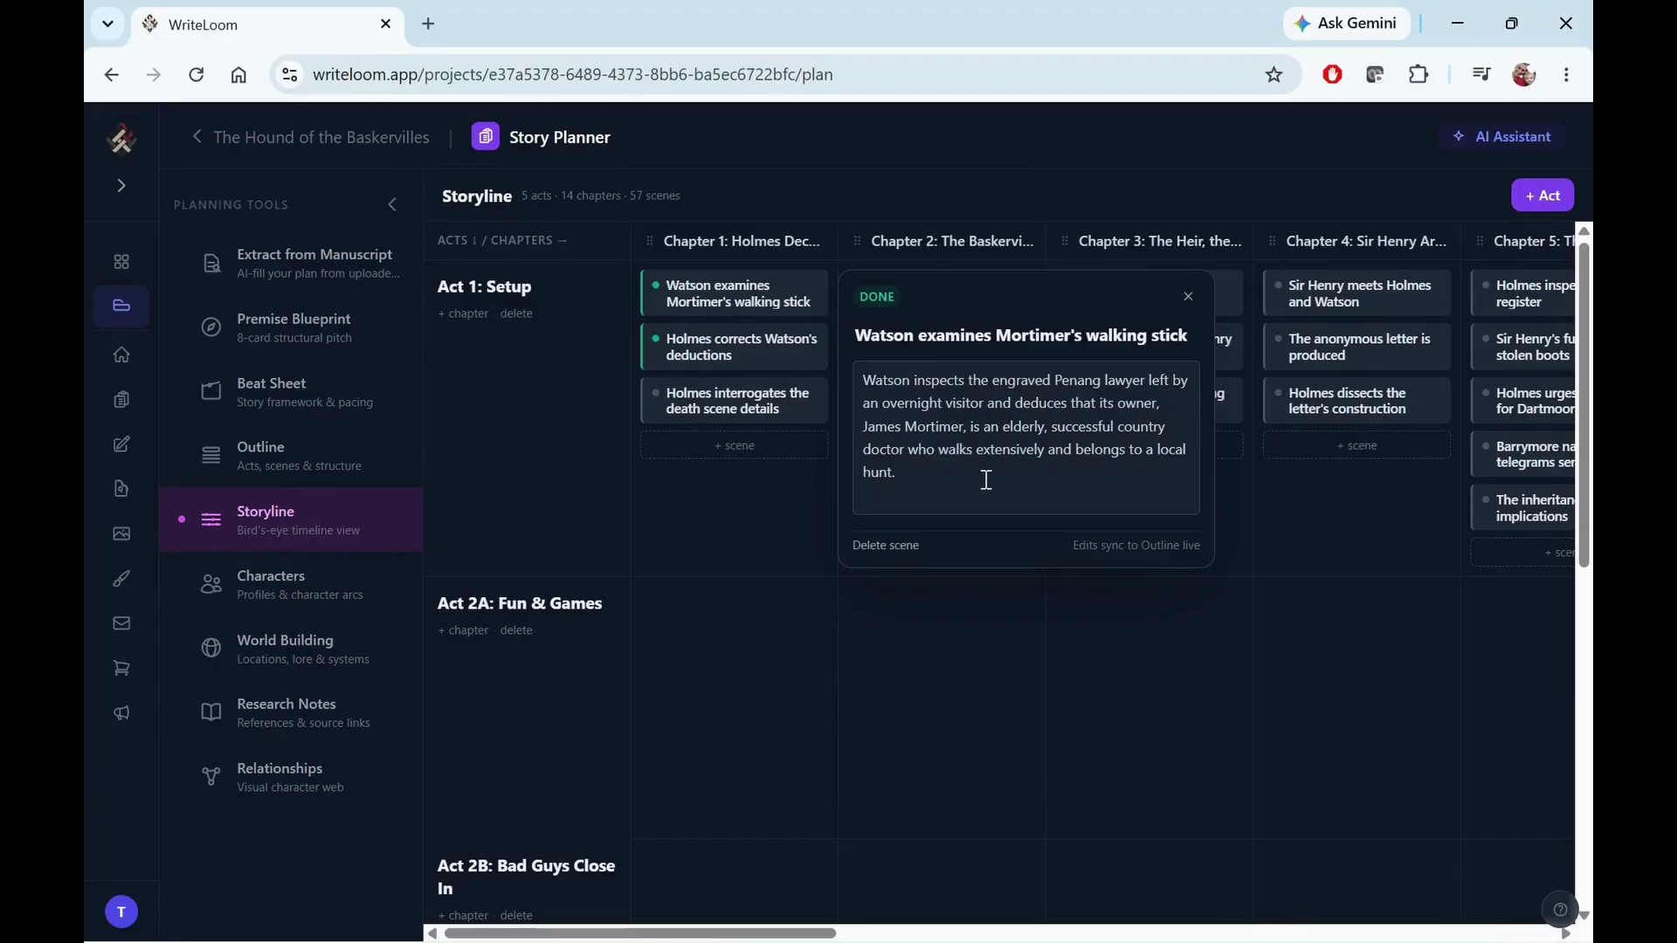
{"action": "left_click_drag", "start_coordinate": [733, 297], "coordinate": [787, 288]}
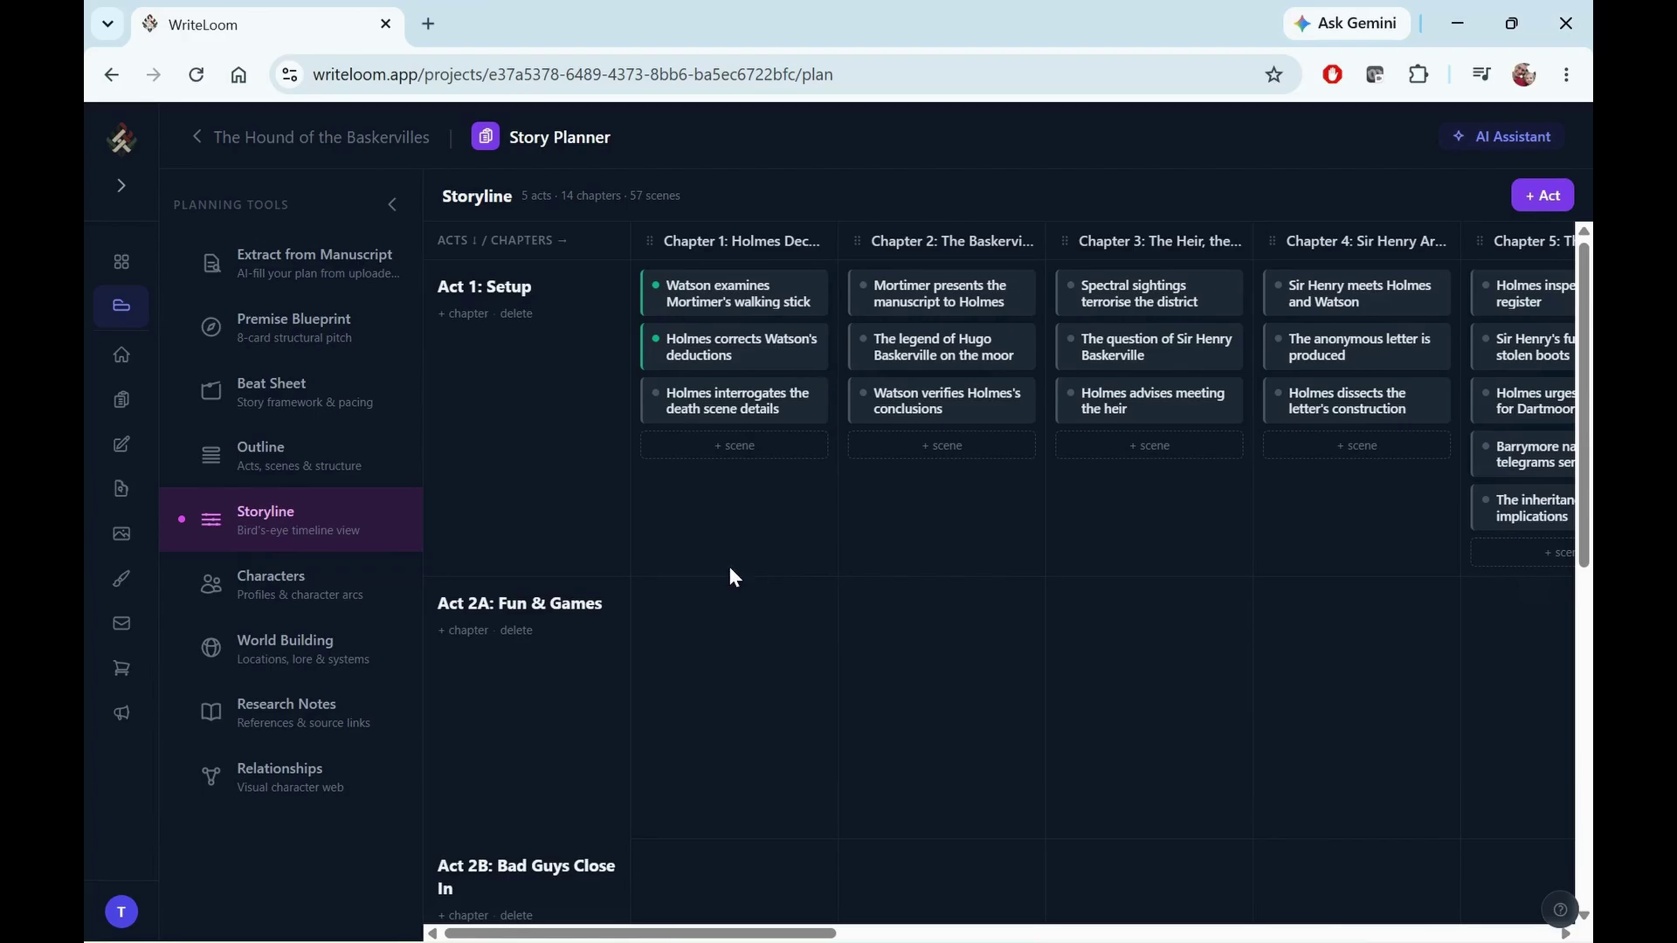
Open the Characters tool and look through the profiles of Sherlock Holmes and Dr. John Watson
{"action": "left_click", "coordinate": [311, 589]}
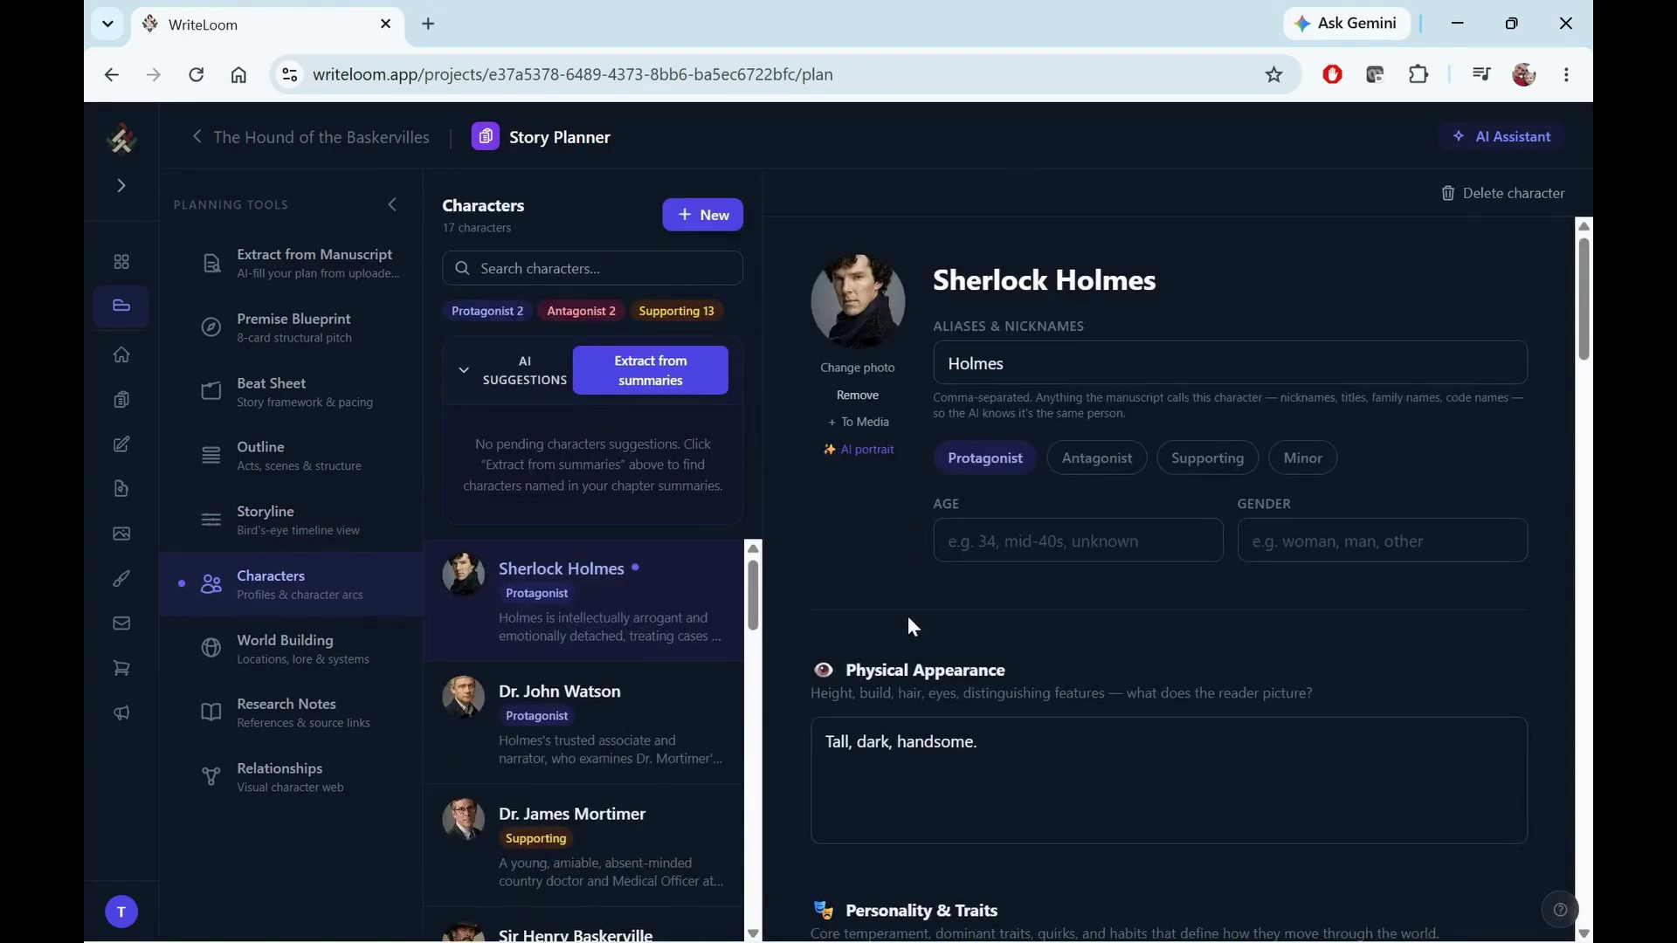
{"action": "left_click", "coordinate": [647, 752]}
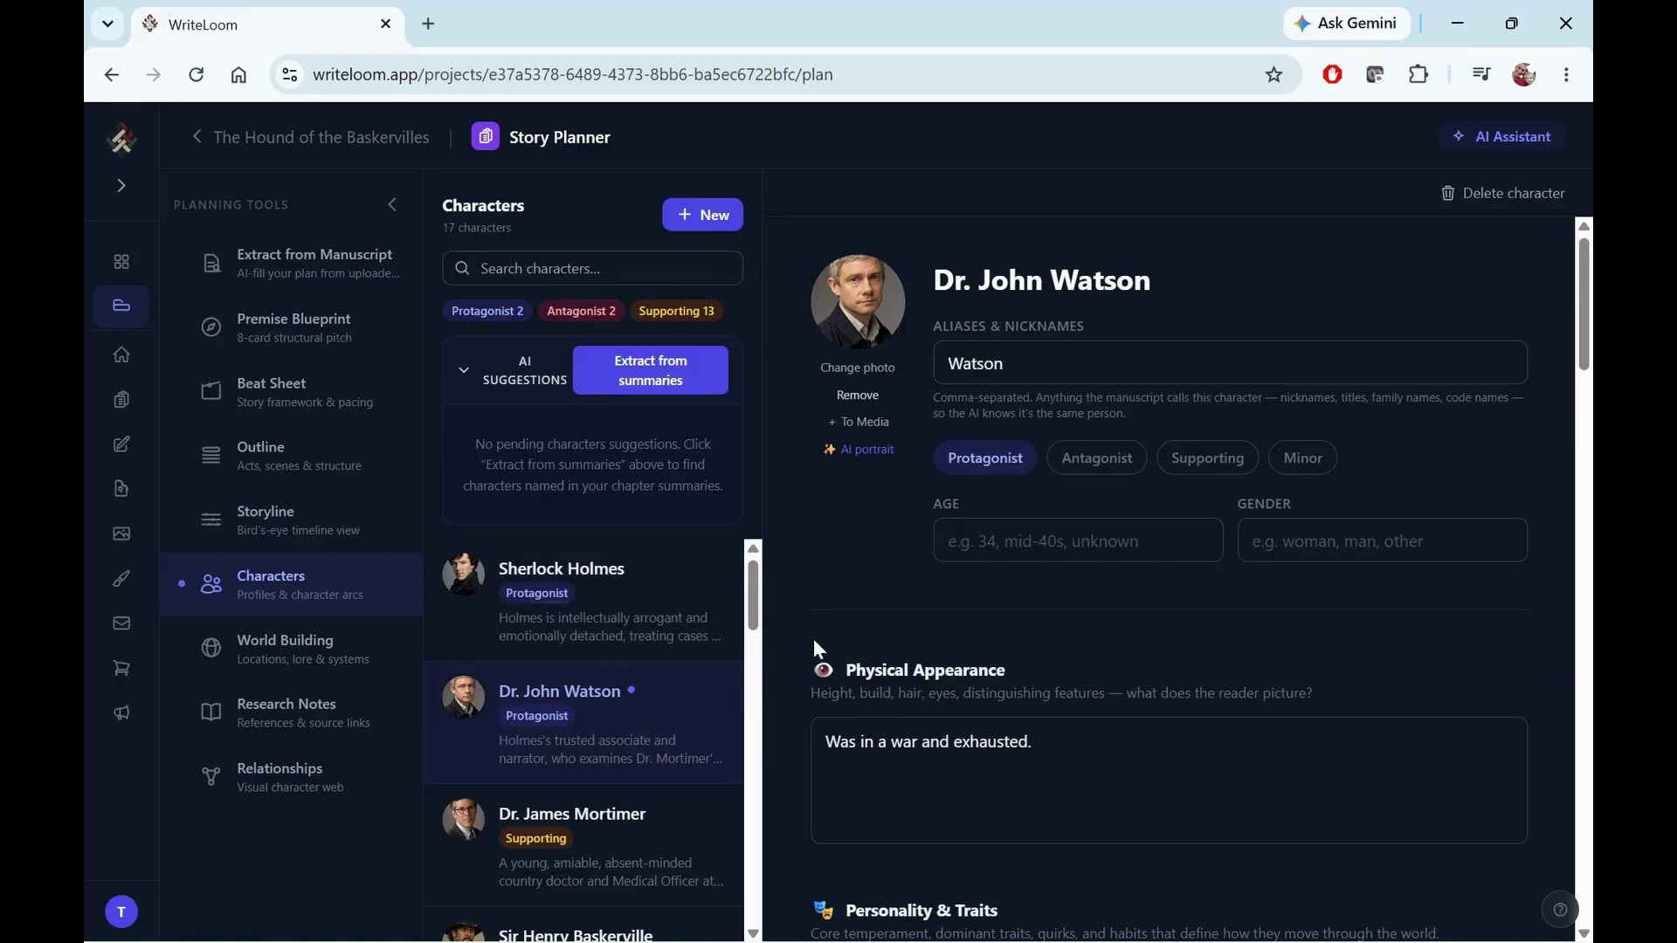
{"action": "scroll", "coordinate": [855, 584], "scroll_direction": "down", "scroll_amount": 1}
{"action": "scroll", "coordinate": [858, 584], "scroll_direction": "up", "scroll_amount": 1}
View the World Building locations and read the "Hound of the Baskervilles" research note through to its connections
{"action": "left_click", "coordinate": [336, 656]}
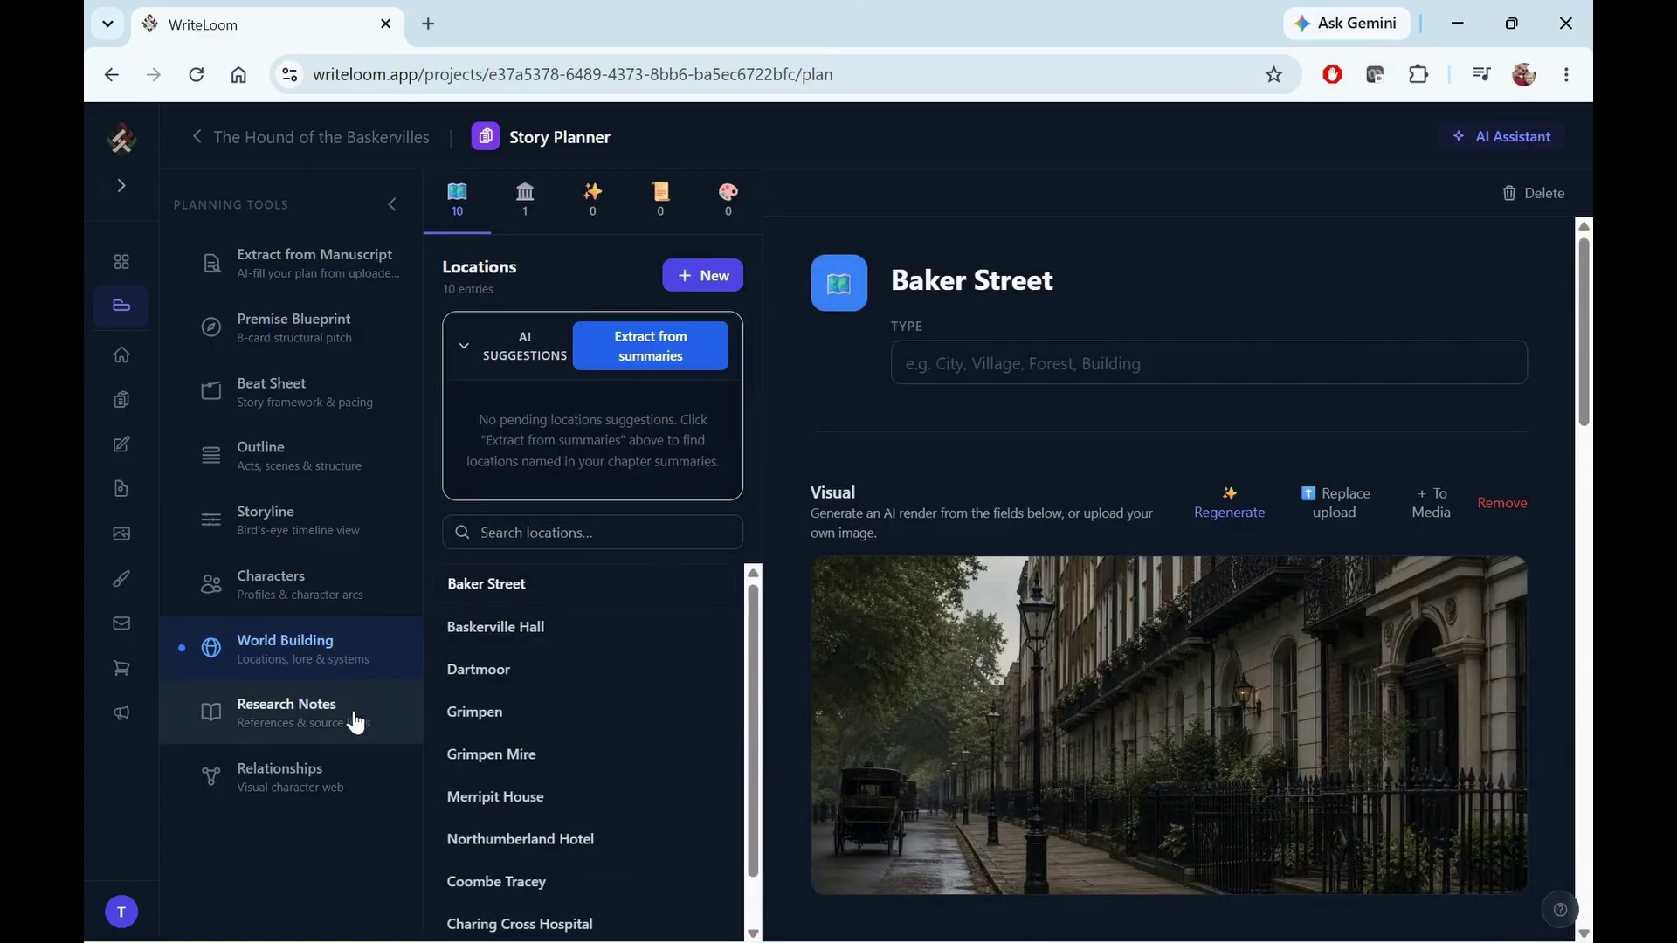
{"action": "left_click", "coordinate": [322, 732]}
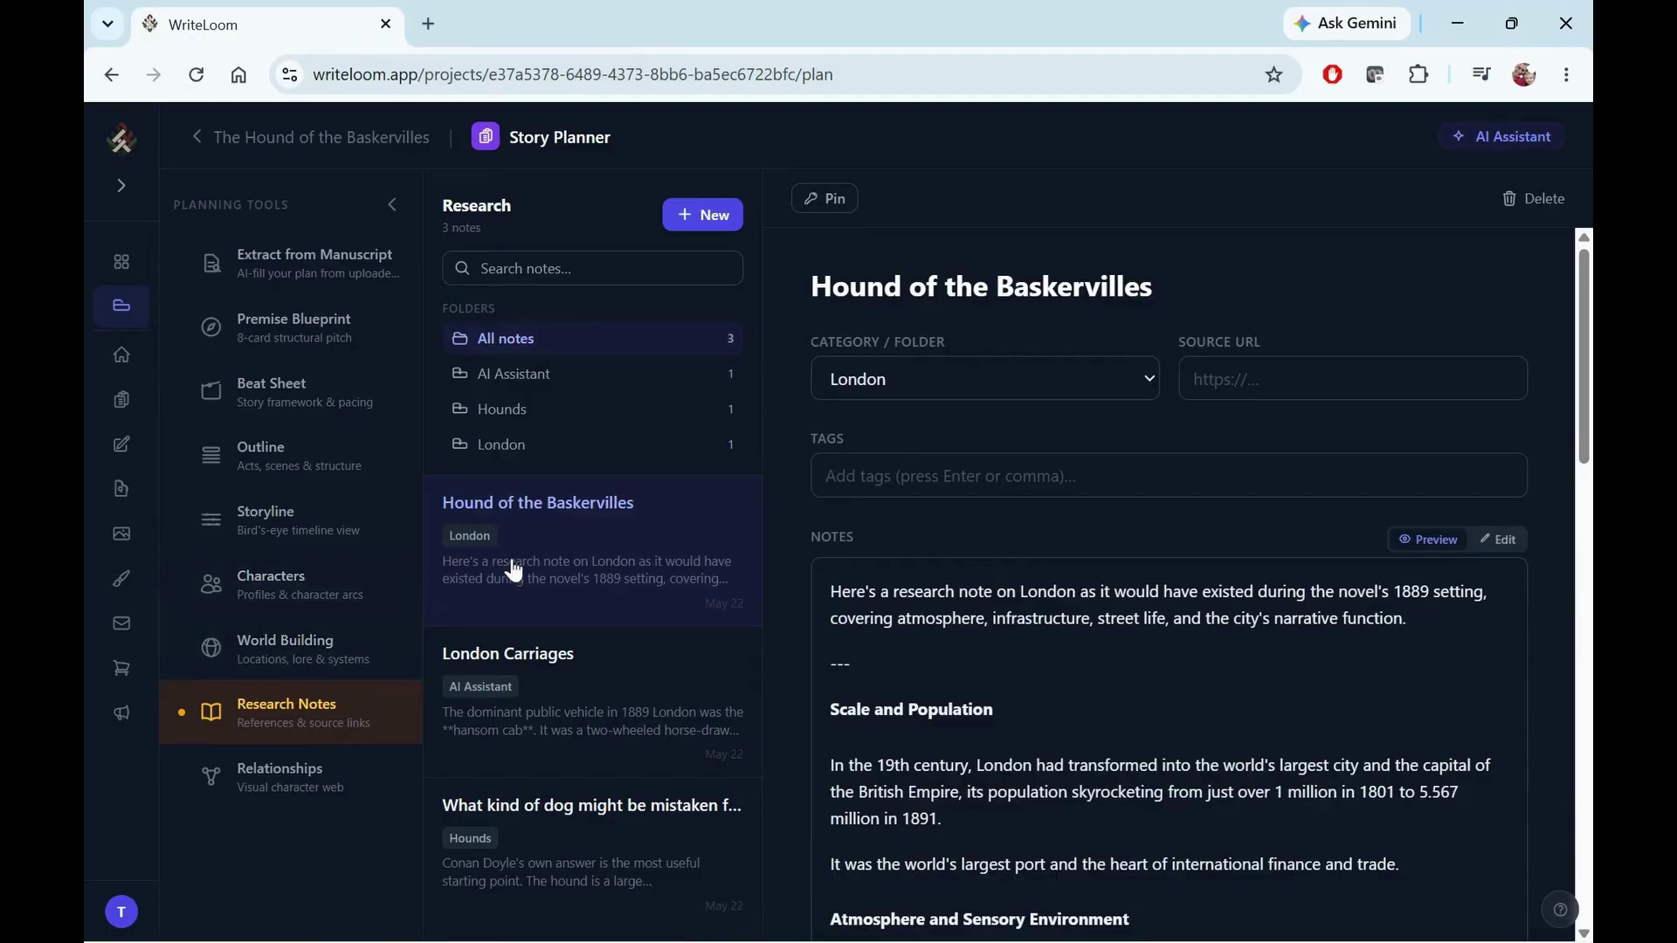
{"action": "scroll", "coordinate": [1000, 556], "scroll_direction": "down", "scroll_amount": 4}
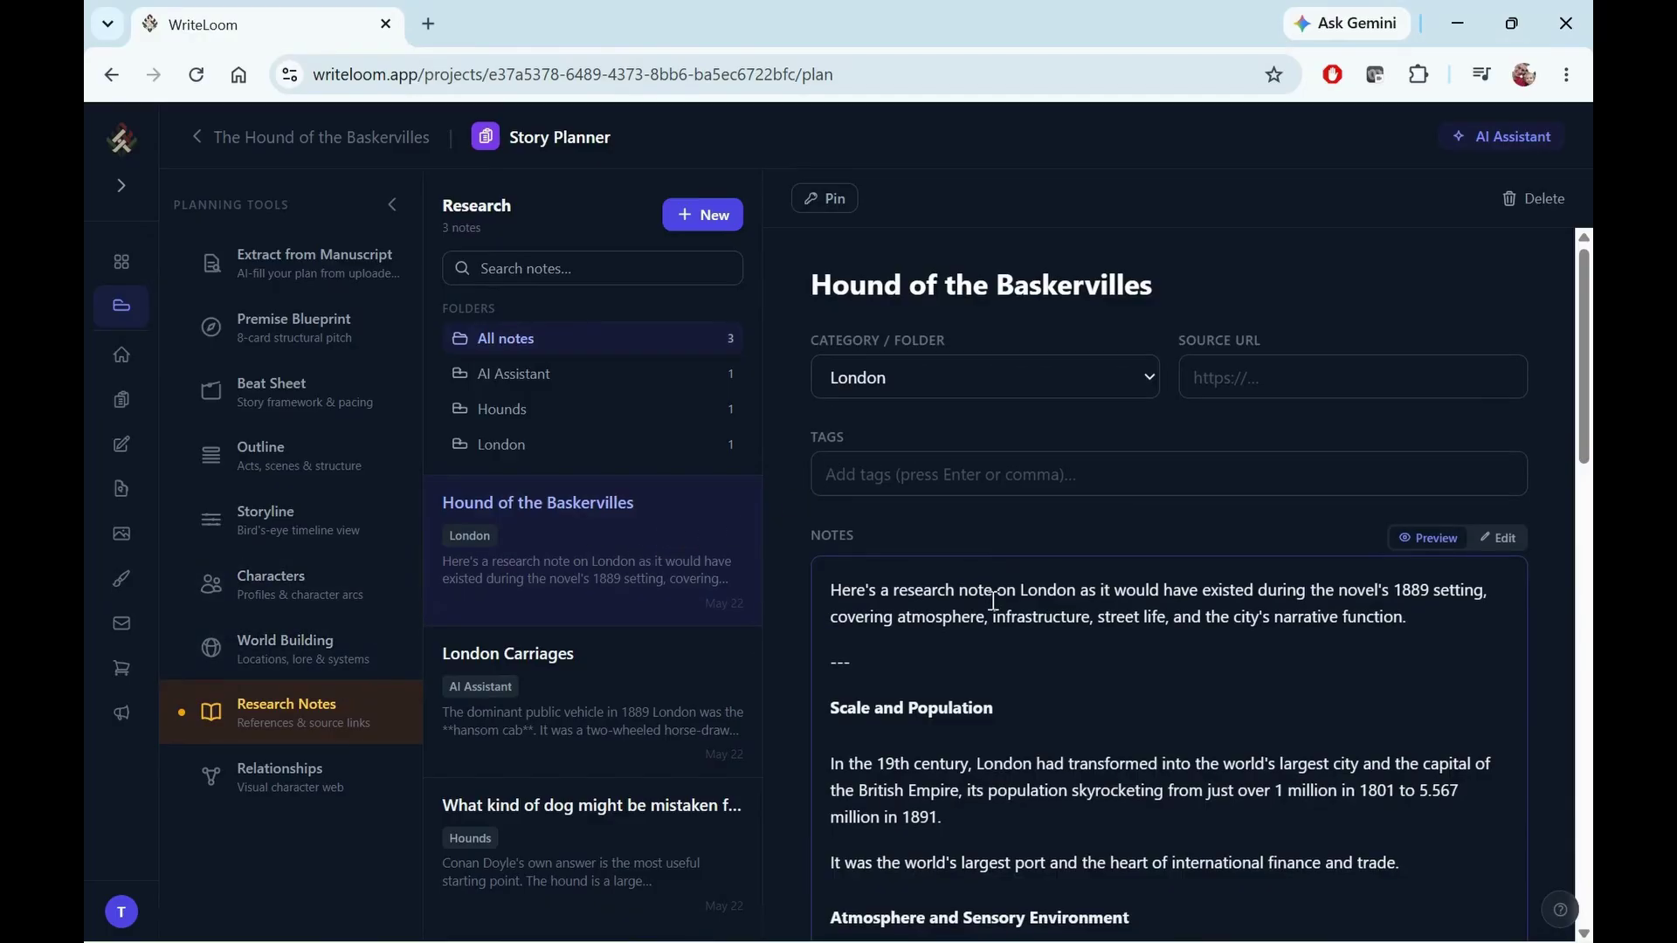
{"action": "scroll", "coordinate": [994, 602], "scroll_direction": "up", "scroll_amount": 3}
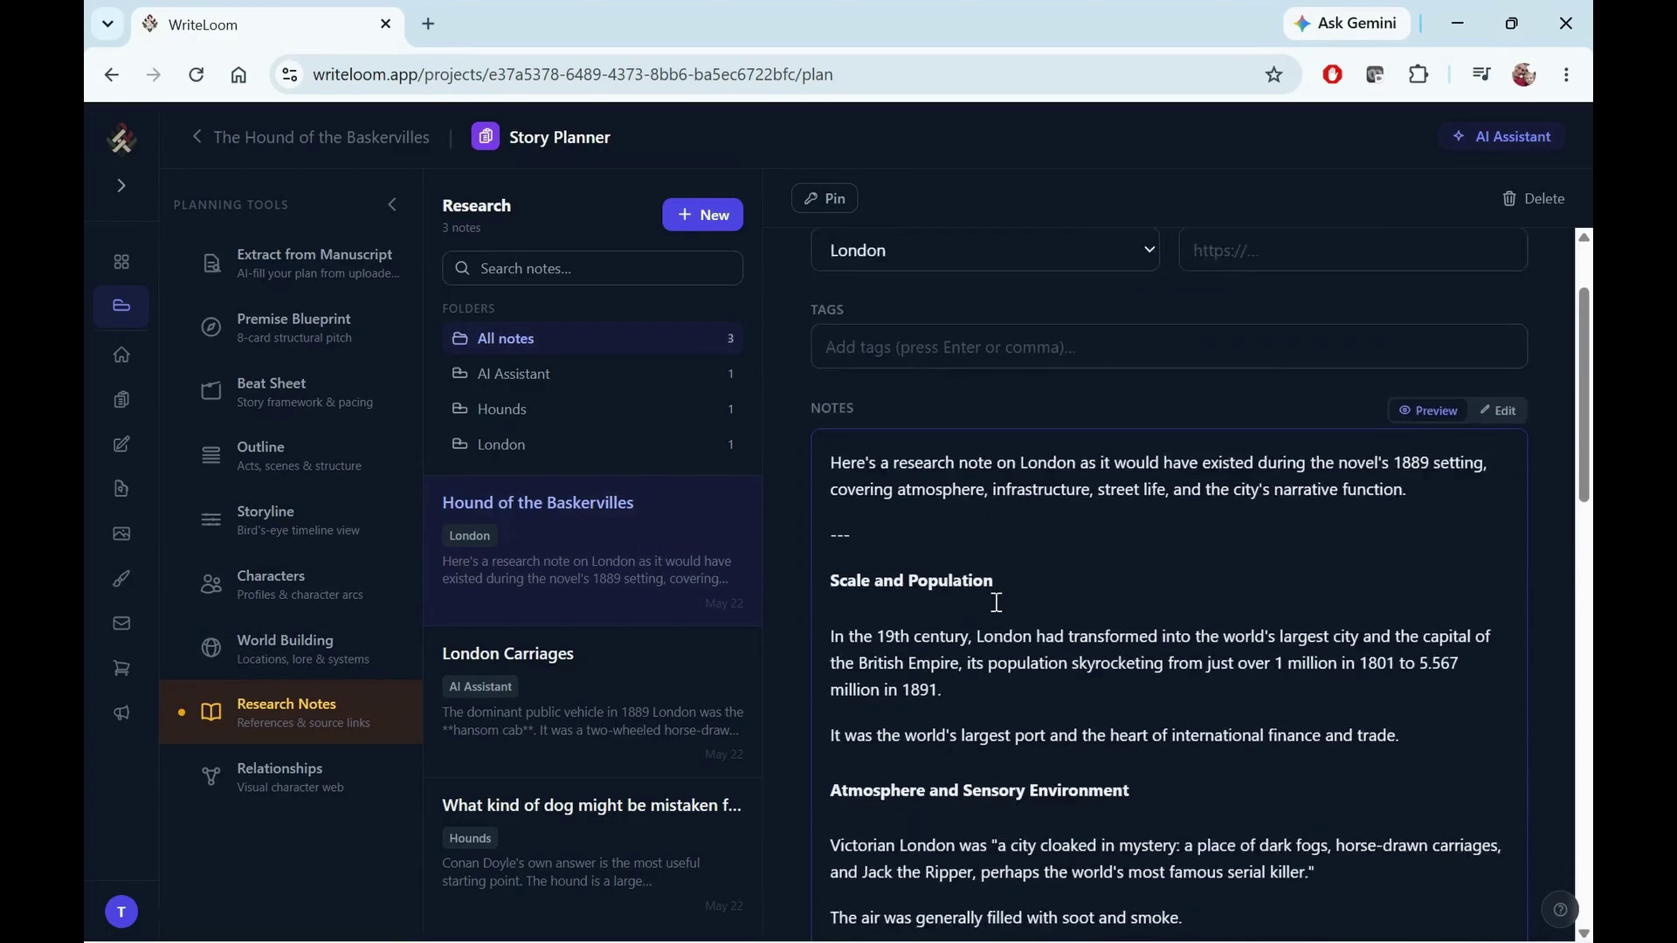
{"action": "scroll", "coordinate": [996, 599], "scroll_direction": "down", "scroll_amount": 5}
{"action": "scroll", "coordinate": [995, 596], "scroll_direction": "down", "scroll_amount": 10}
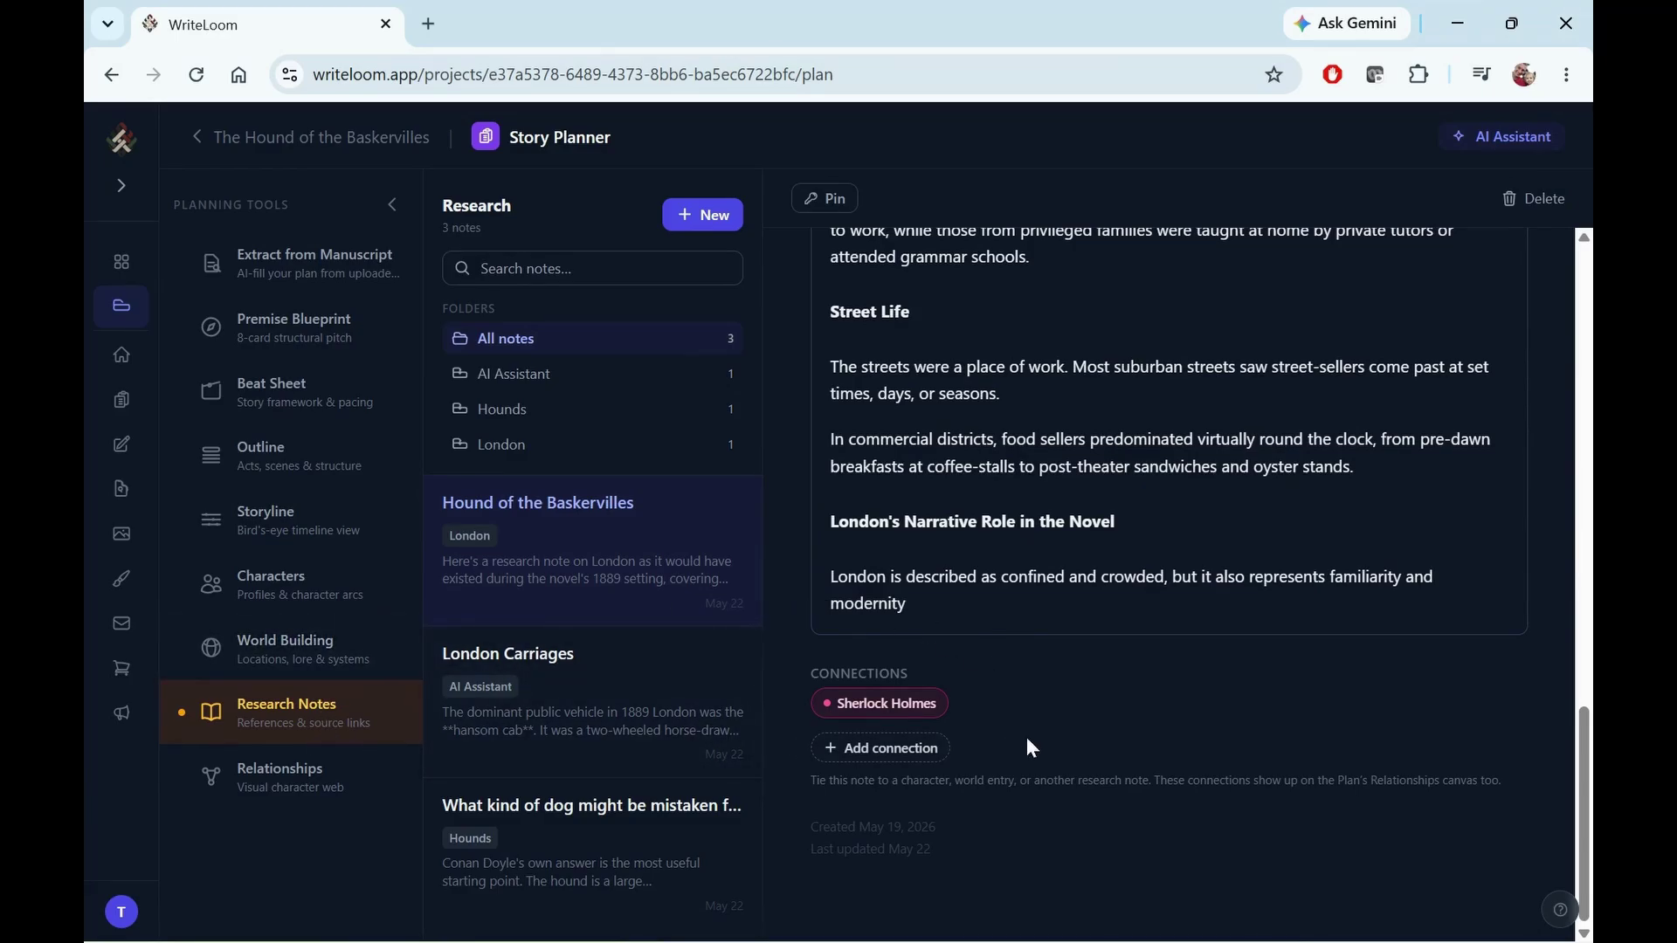
{"action": "scroll", "coordinate": [1060, 732], "scroll_direction": "up", "scroll_amount": 6}
{"action": "scroll", "coordinate": [1060, 730], "scroll_direction": "up", "scroll_amount": 10}
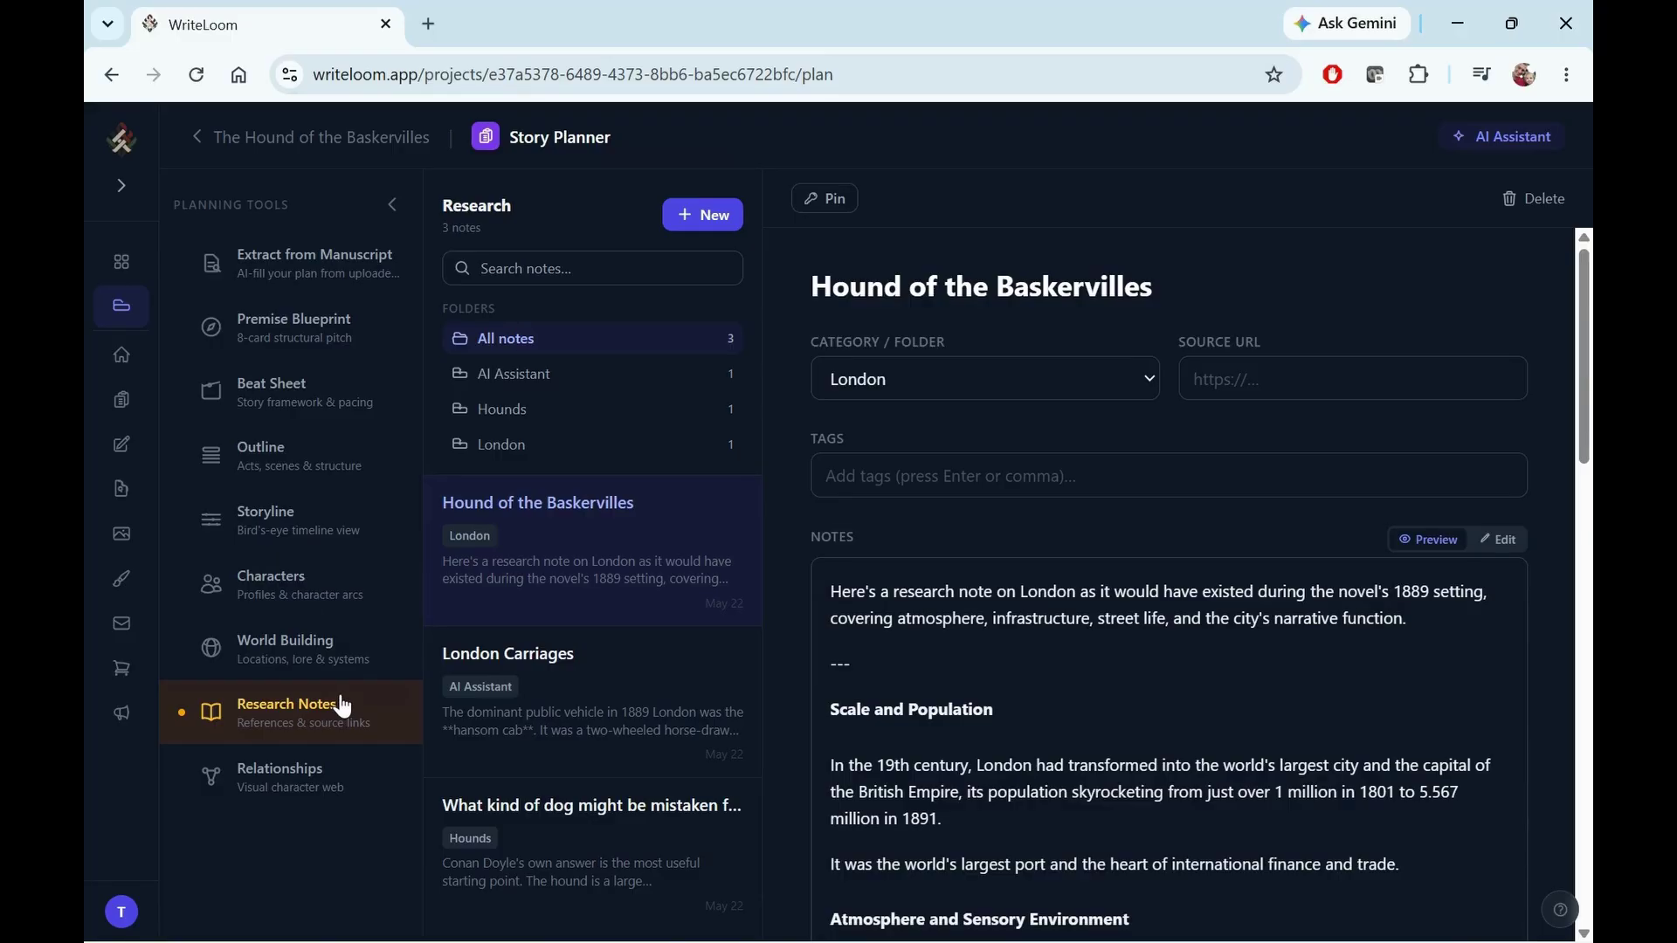
From Characters, ask the AI Assistant "What is something that would really add a lot of intensity to Holmes' backstory?", read the reply and close the assistant
{"action": "left_click", "coordinate": [361, 600]}
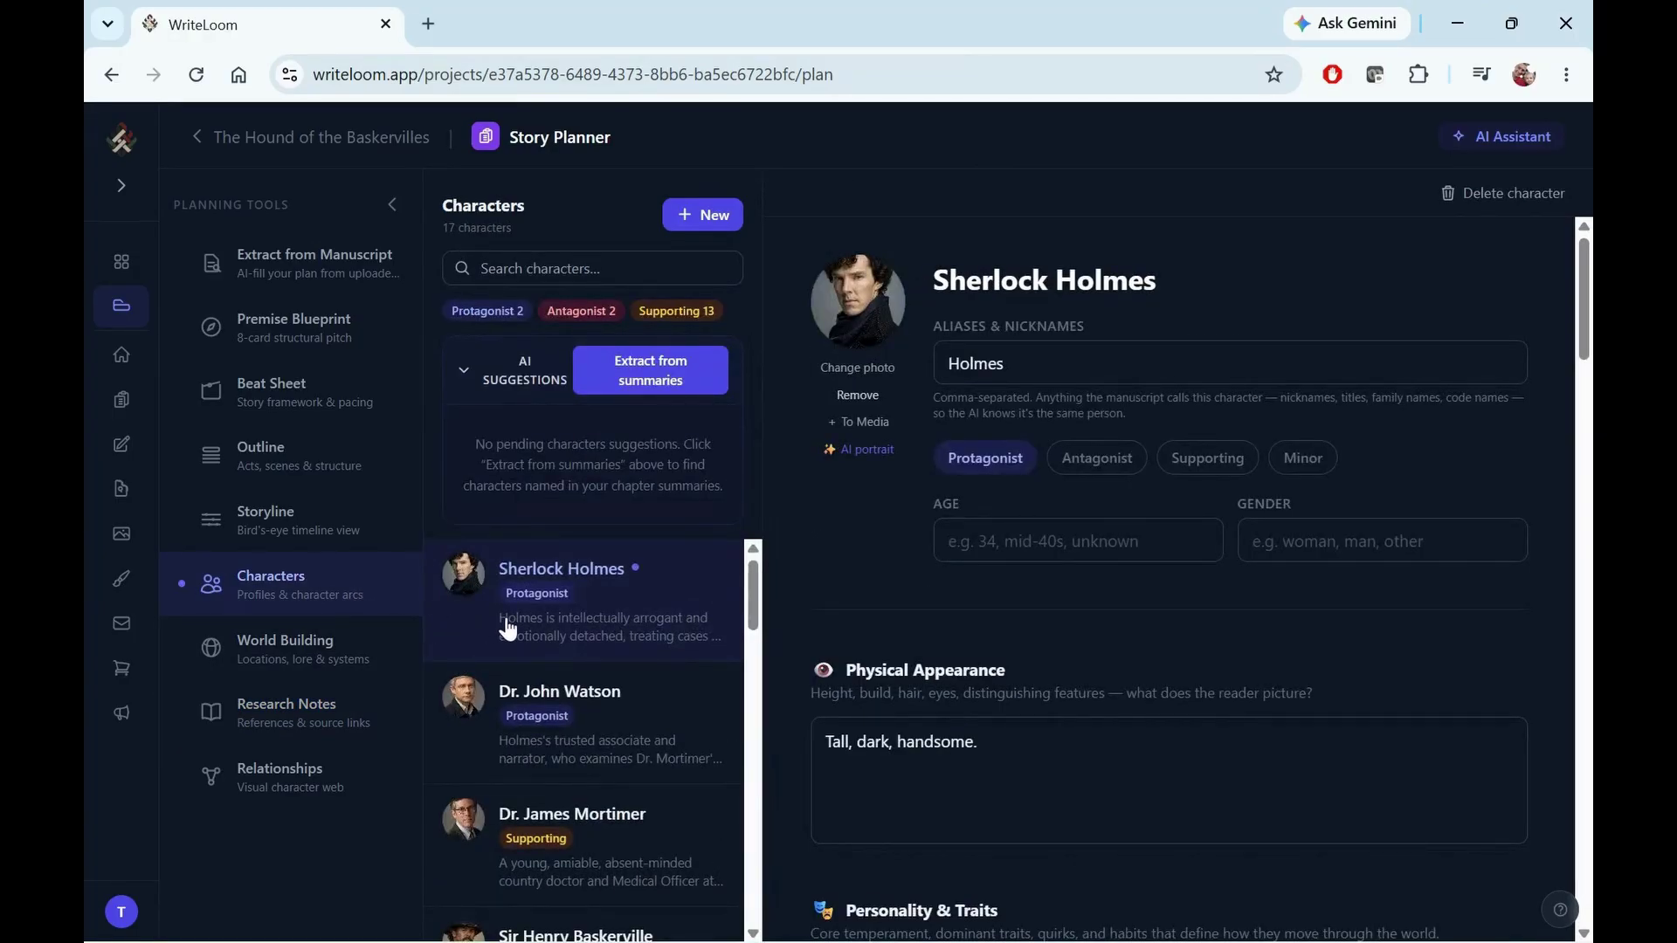
{"action": "left_click", "coordinate": [1479, 131]}
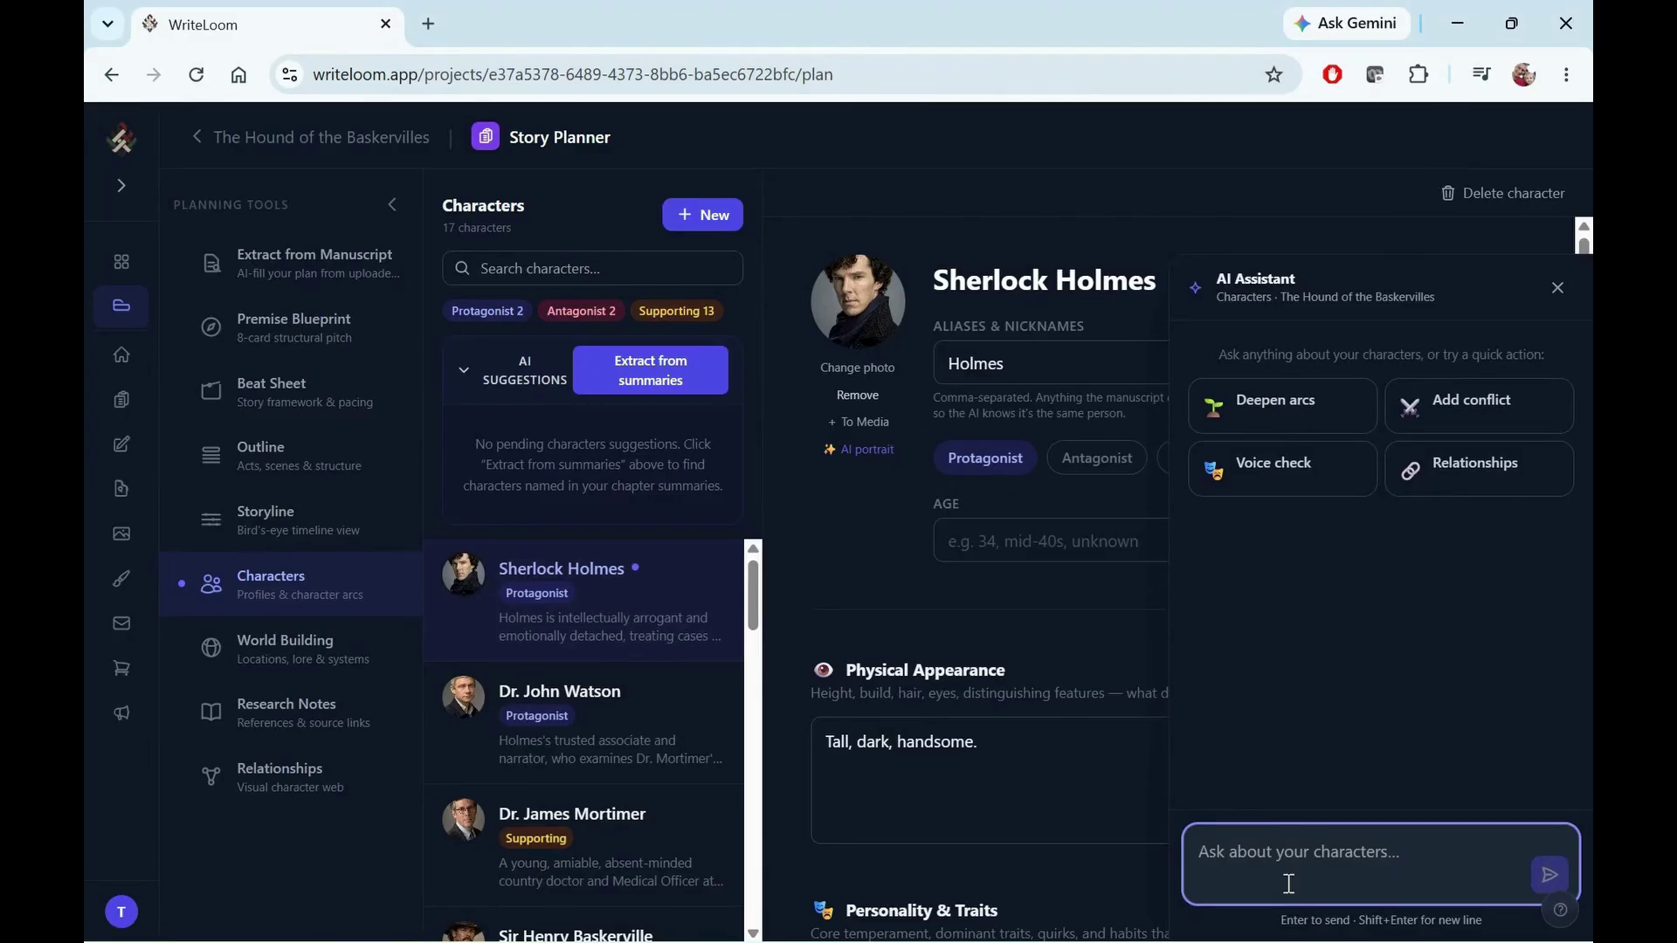
{"action": "type", "text": "What is something that would really add a lot of intensity to Holmes' backstory"}
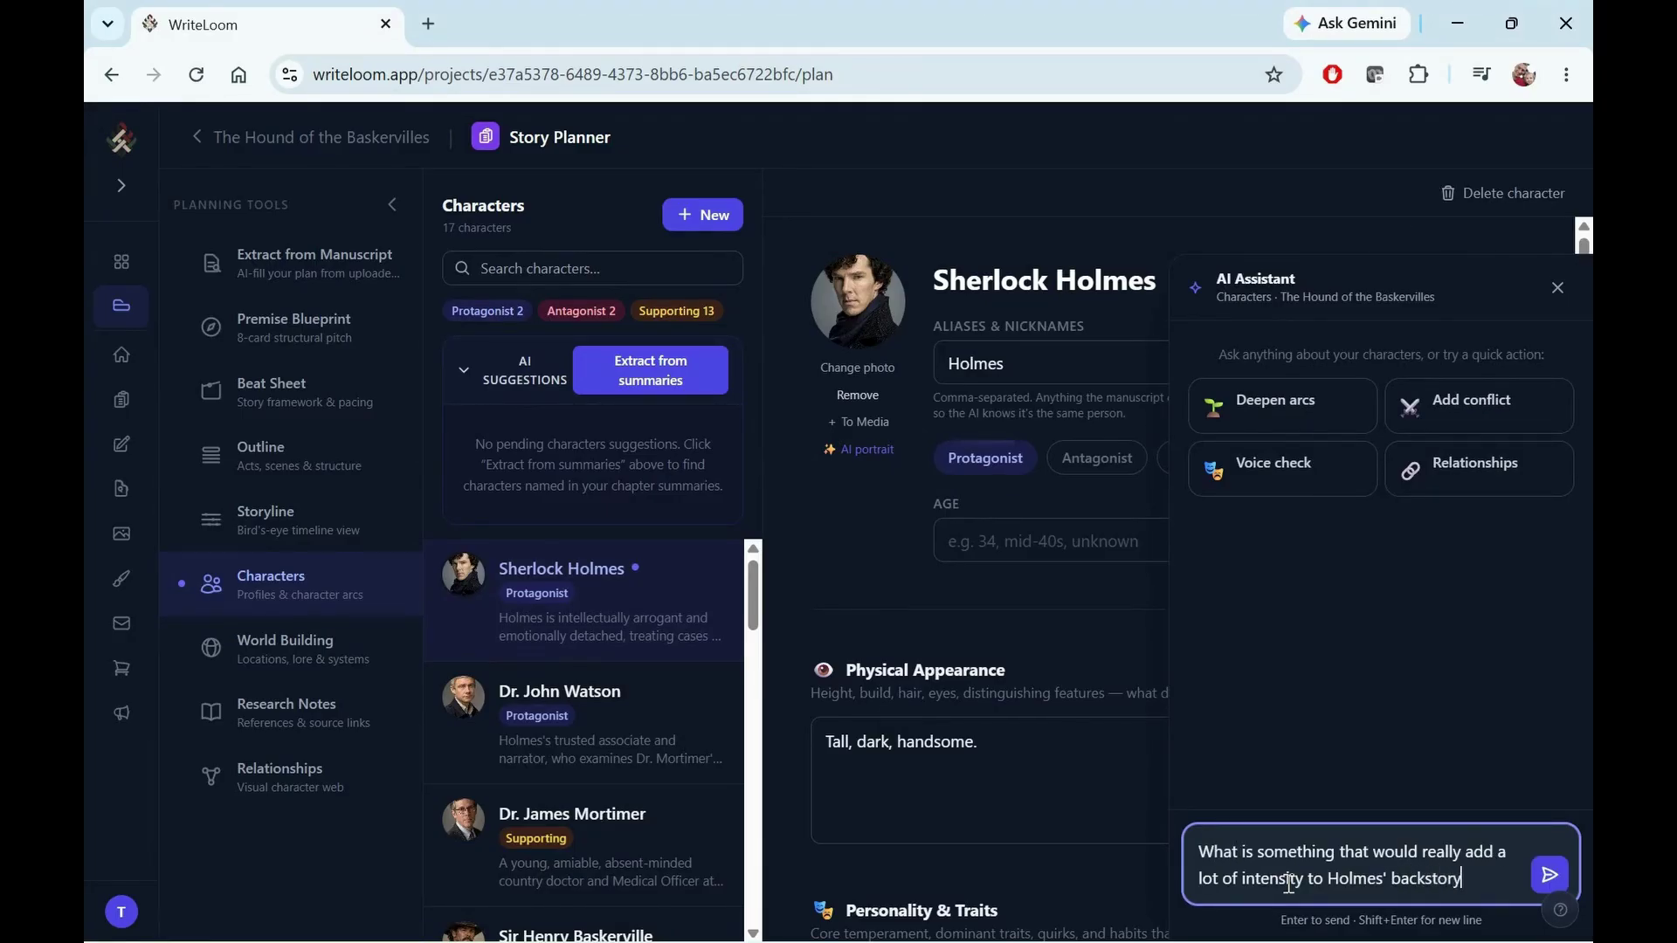
{"action": "type", "text": "?"}
{"action": "key", "text": "Return"}
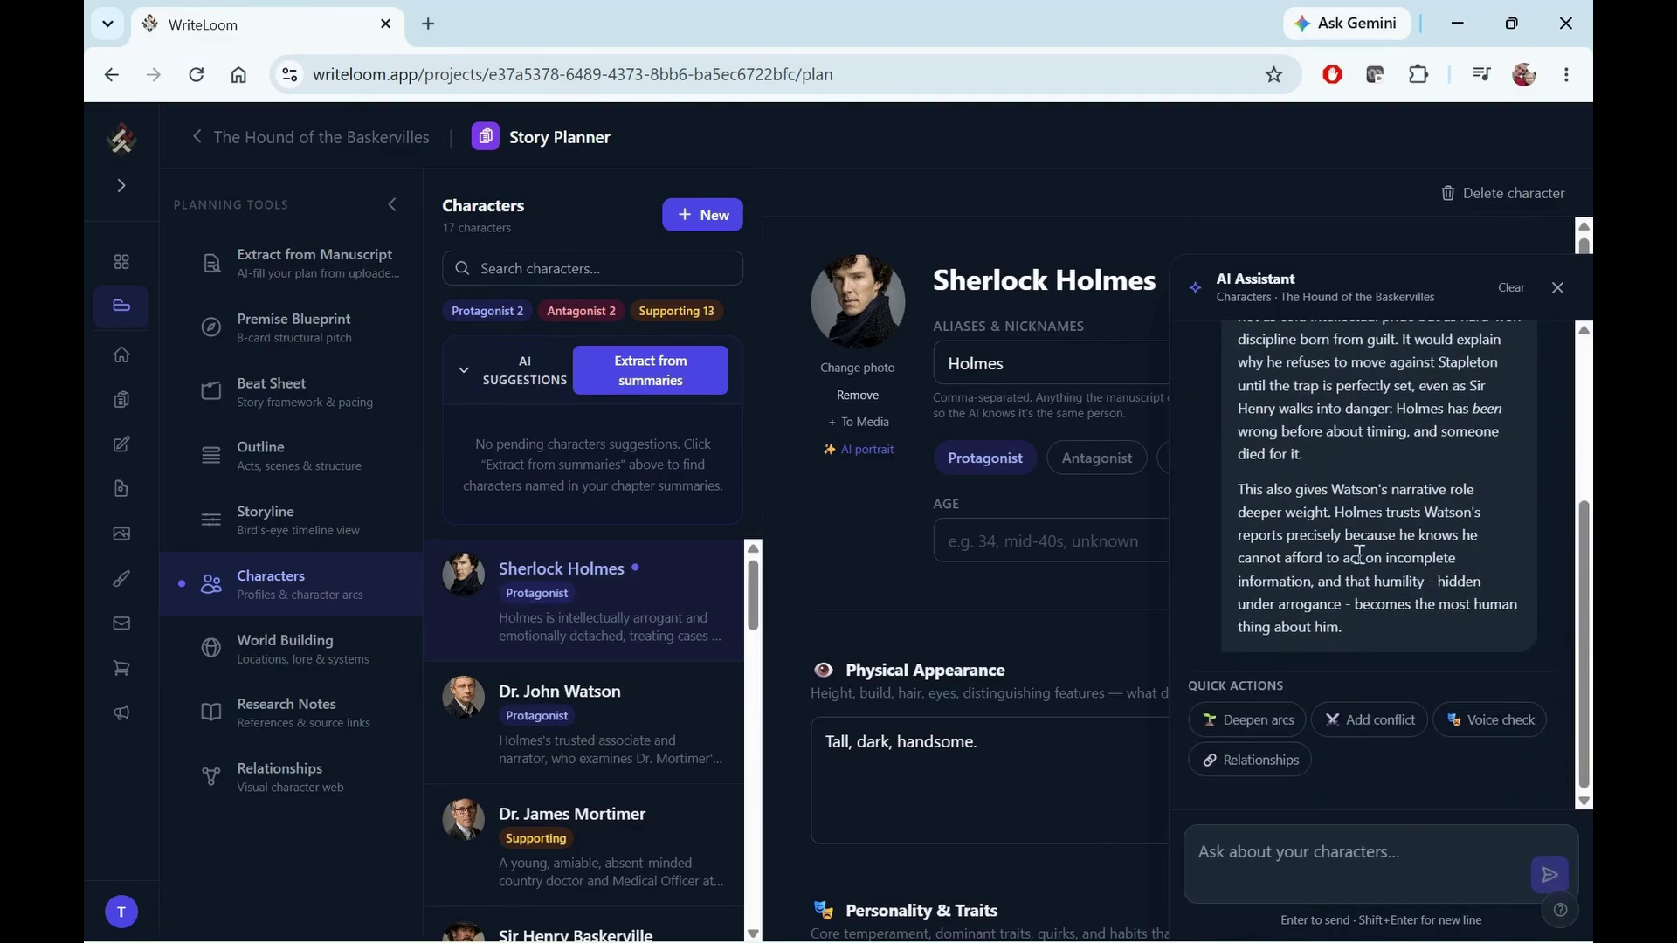
{"action": "scroll", "coordinate": [1358, 554], "scroll_direction": "up", "scroll_amount": 3}
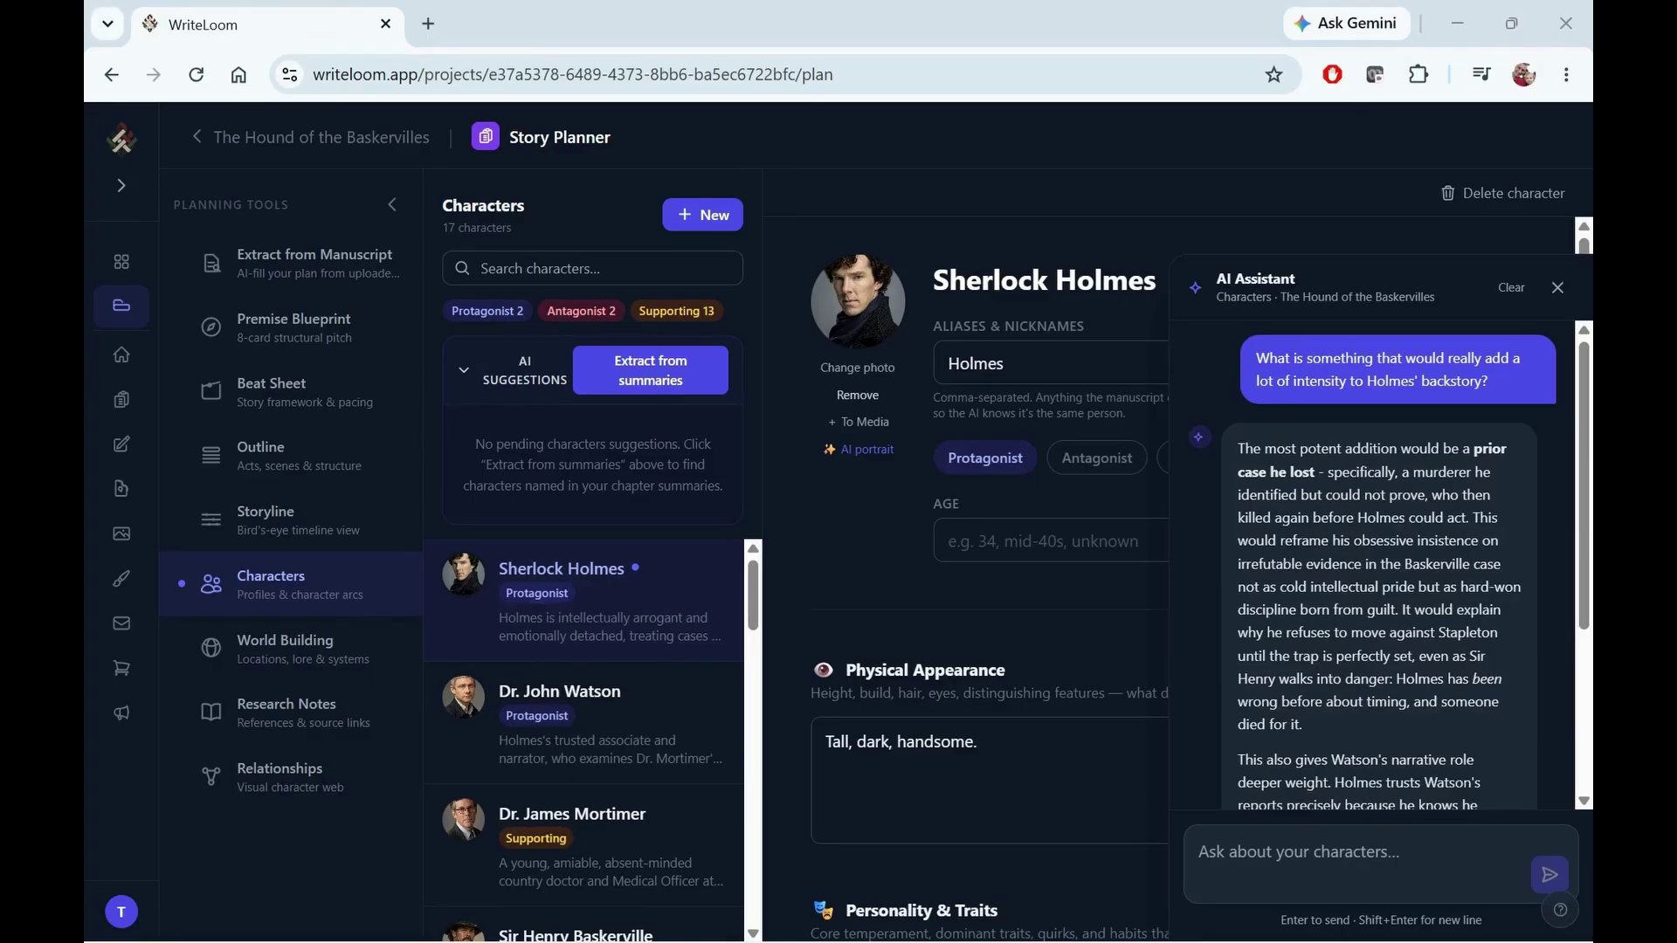
{"action": "left_click", "coordinate": [1556, 292]}
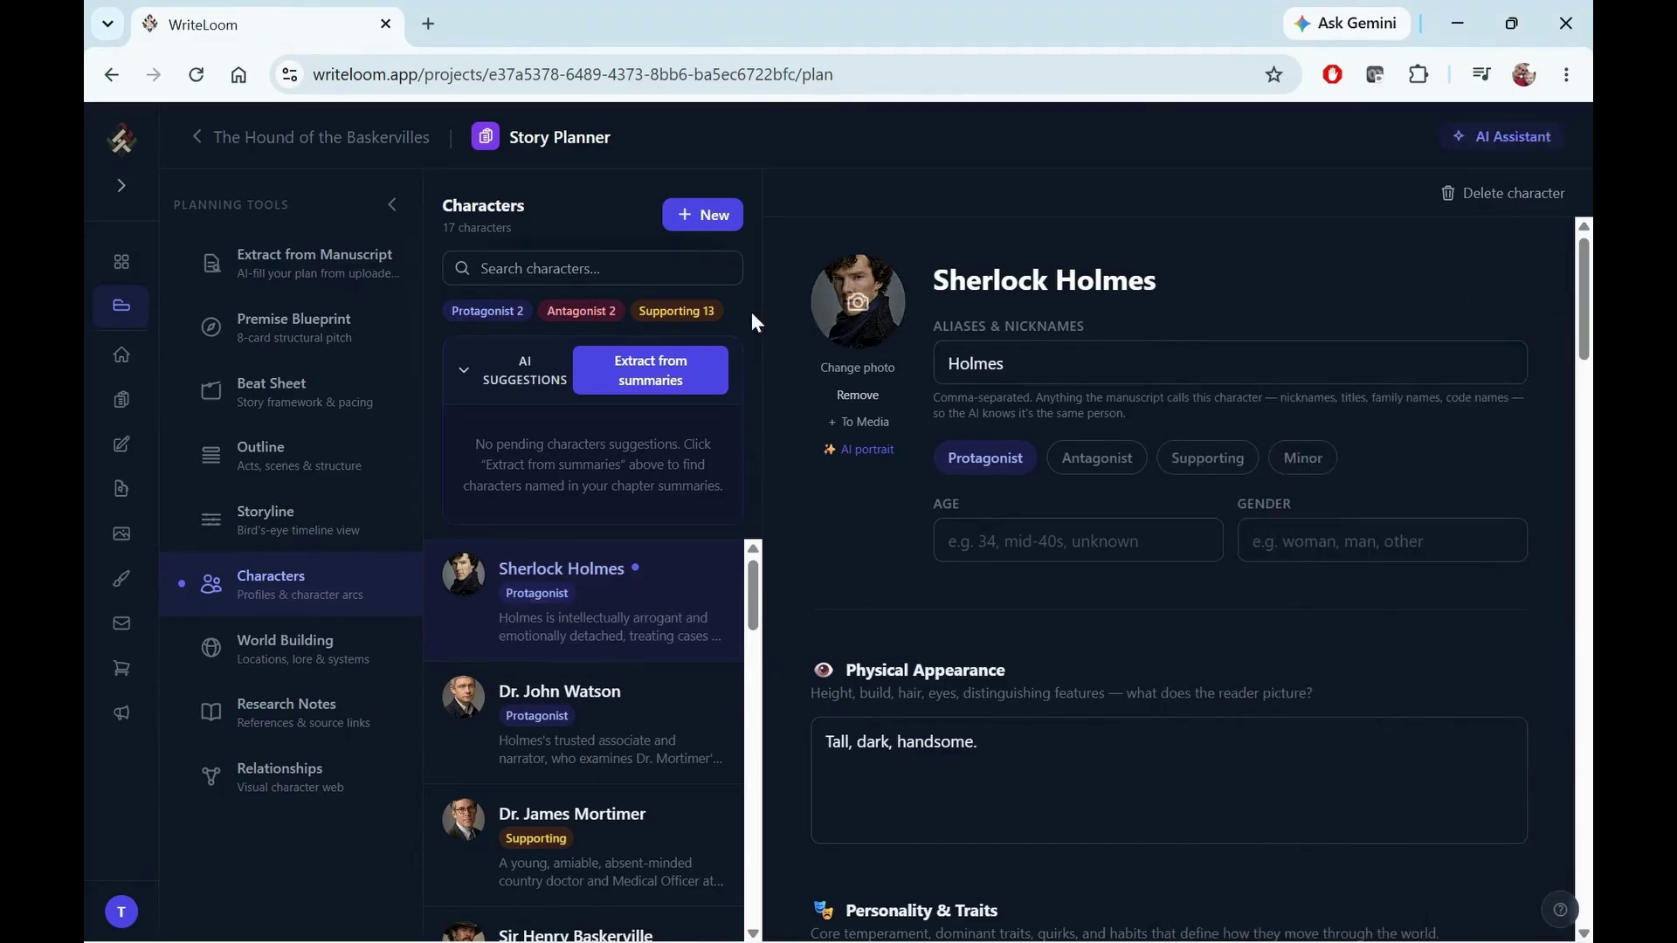
Examine the Extract from Manuscript tools for the outline, story beats, premise blueprint and timeline events
{"action": "left_click", "coordinate": [212, 280]}
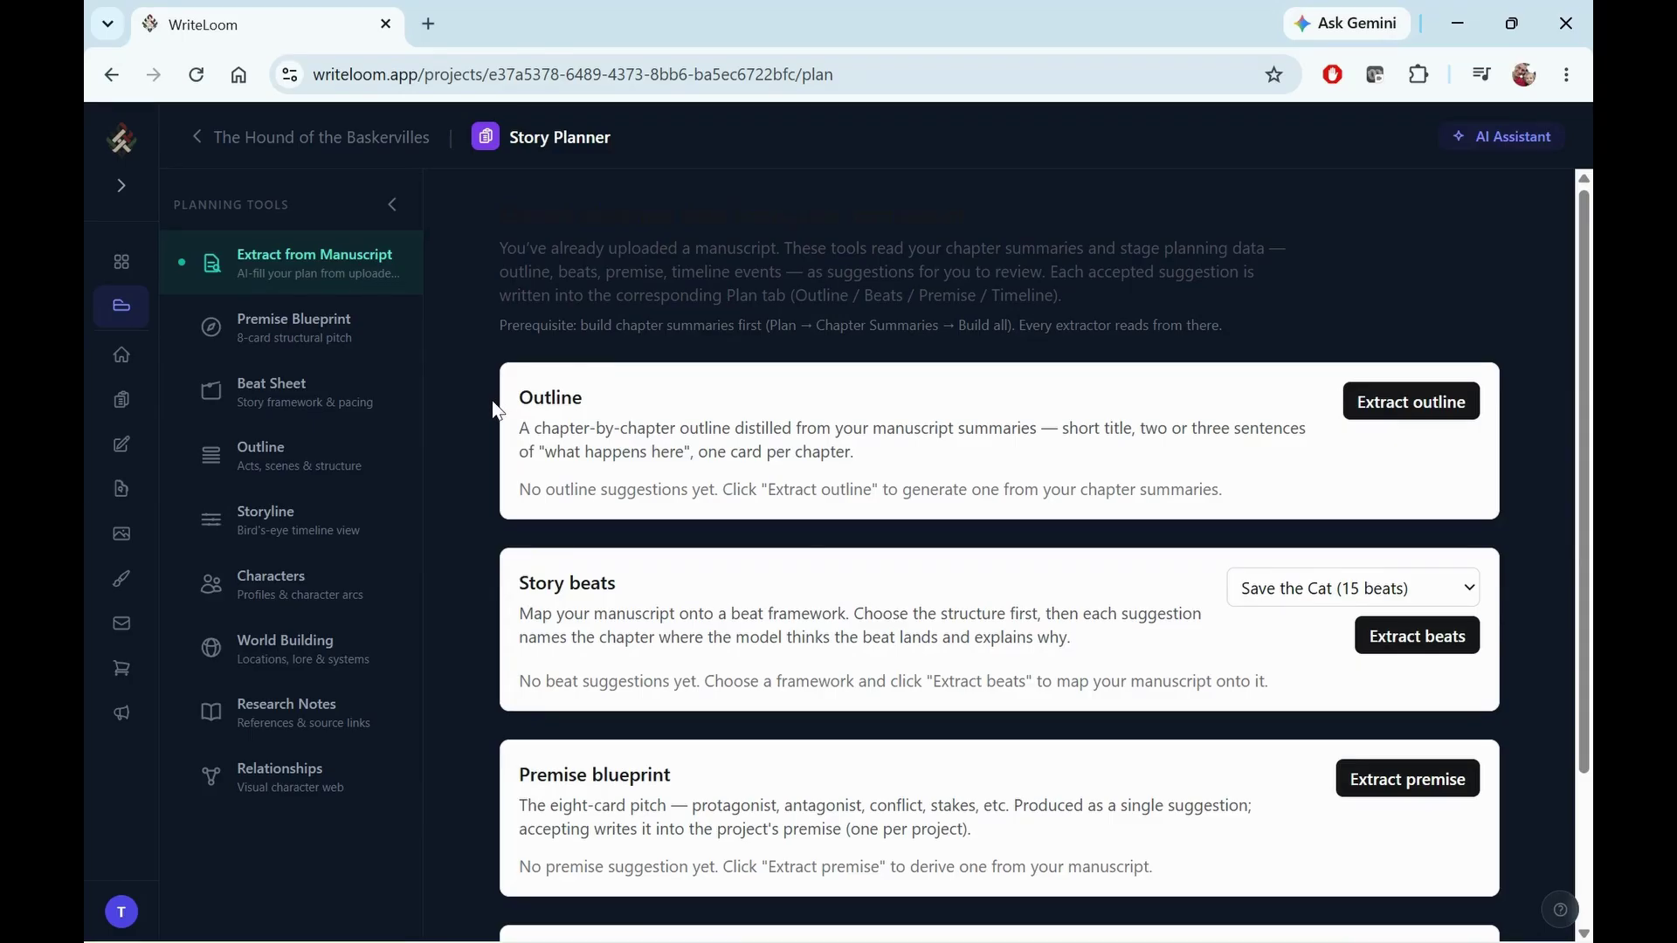
{"action": "scroll", "coordinate": [493, 410], "scroll_direction": "down", "scroll_amount": 1}
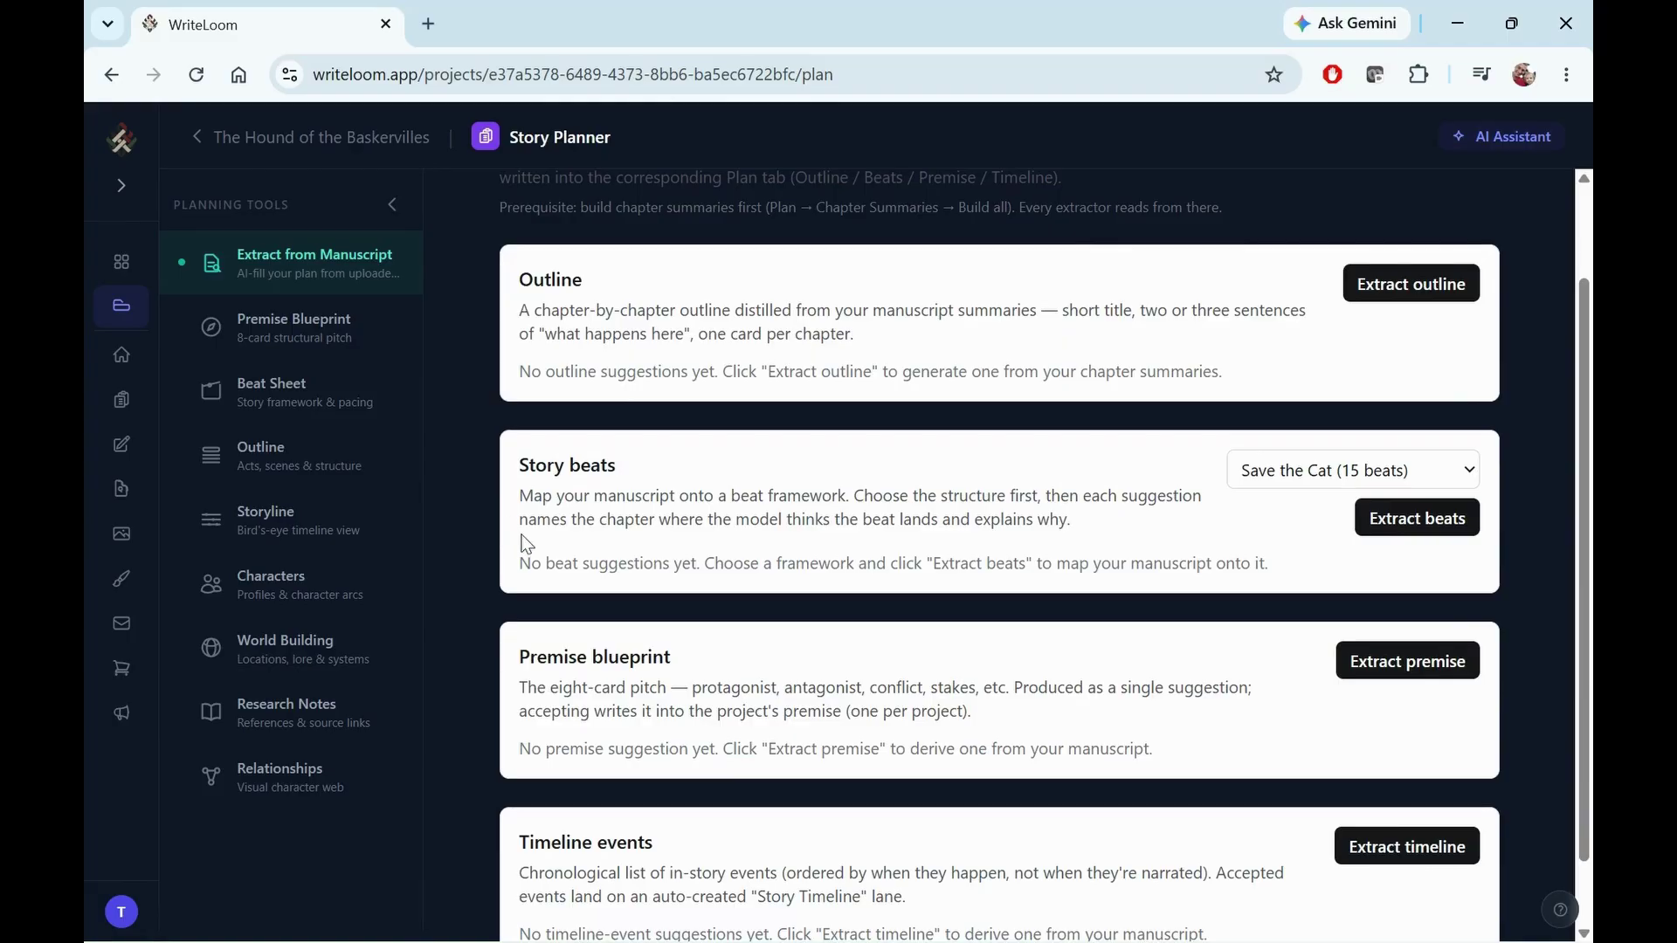
{"action": "scroll", "coordinate": [499, 666], "scroll_direction": "down", "scroll_amount": 1}
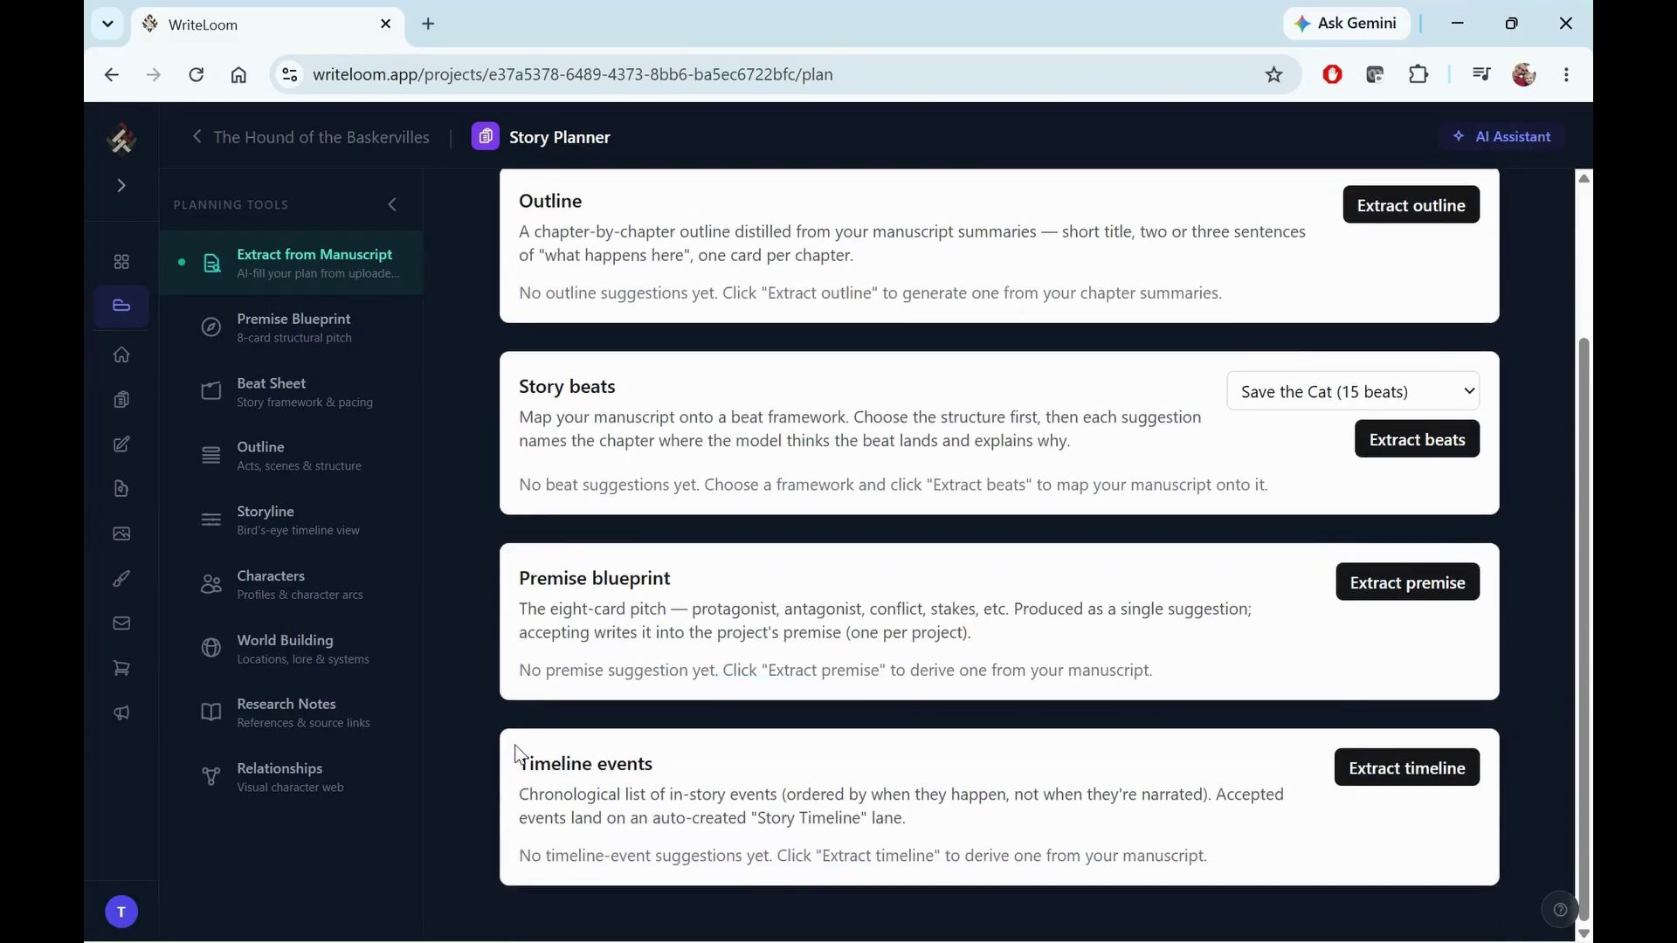
{"action": "scroll", "coordinate": [522, 794], "scroll_direction": "up", "scroll_amount": 2}
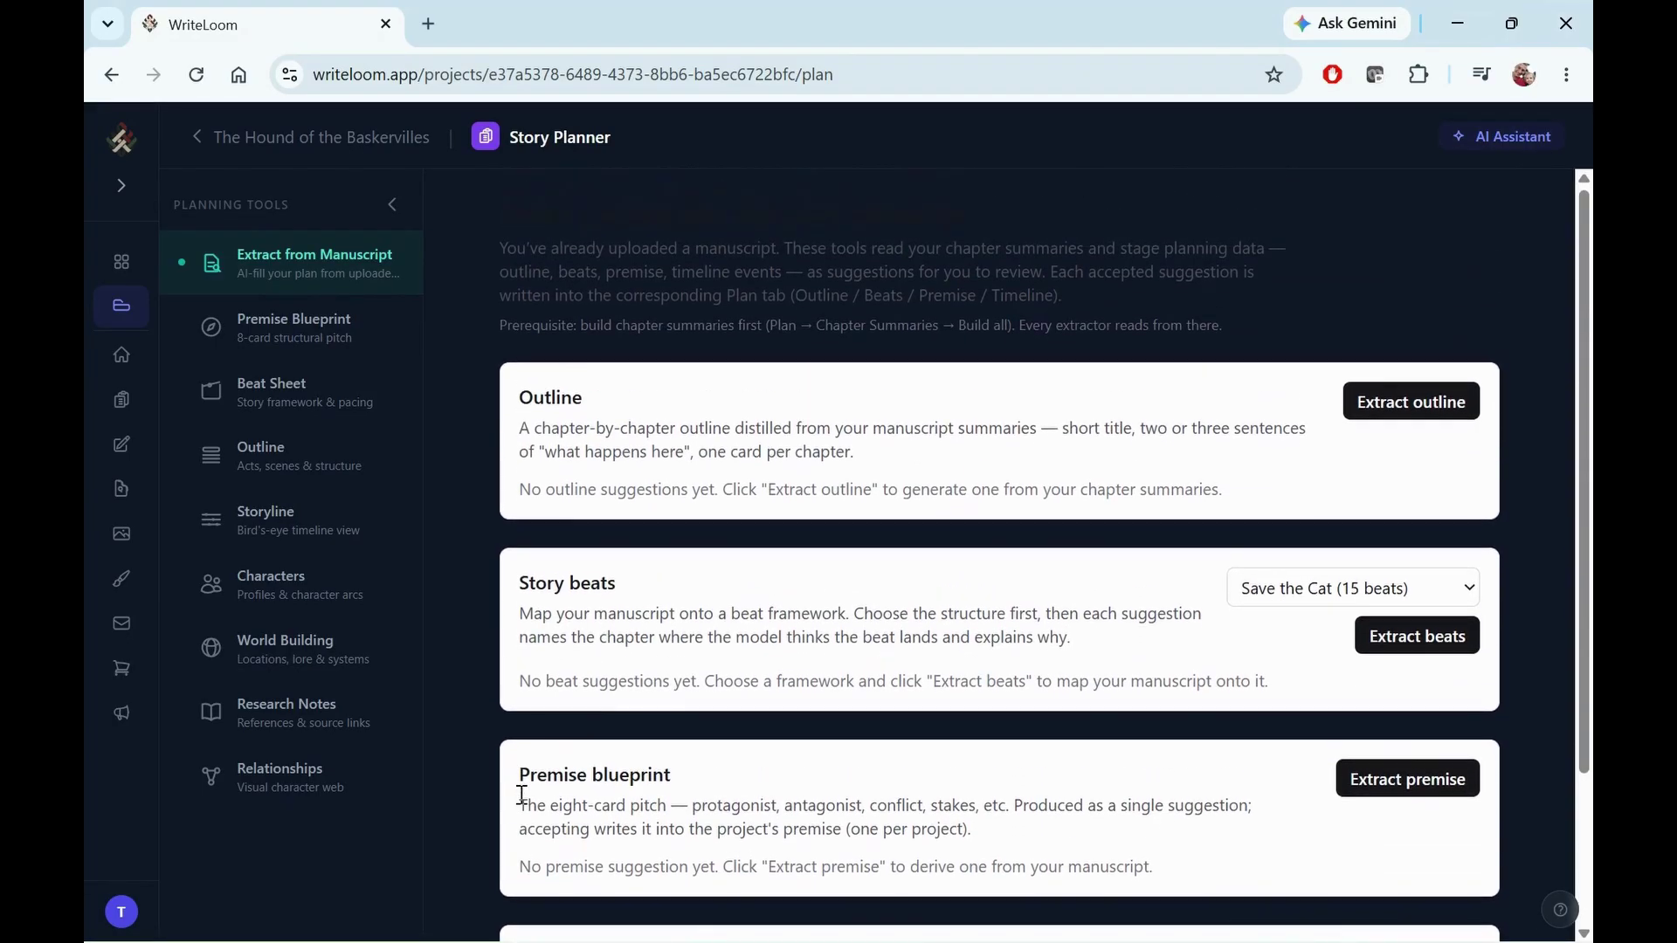